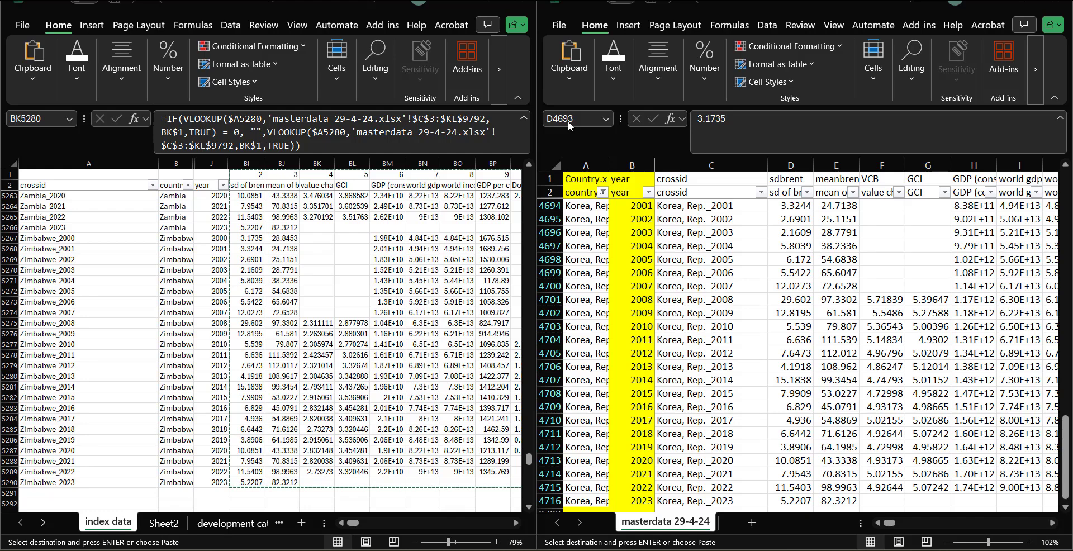
Step: Scroll both workbooks back to their first rows and inspect the crossid formula in the masterdata sheet
{"action": "scroll", "coordinate": [241, 327], "scroll_direction": "up", "scroll_amount": 8}
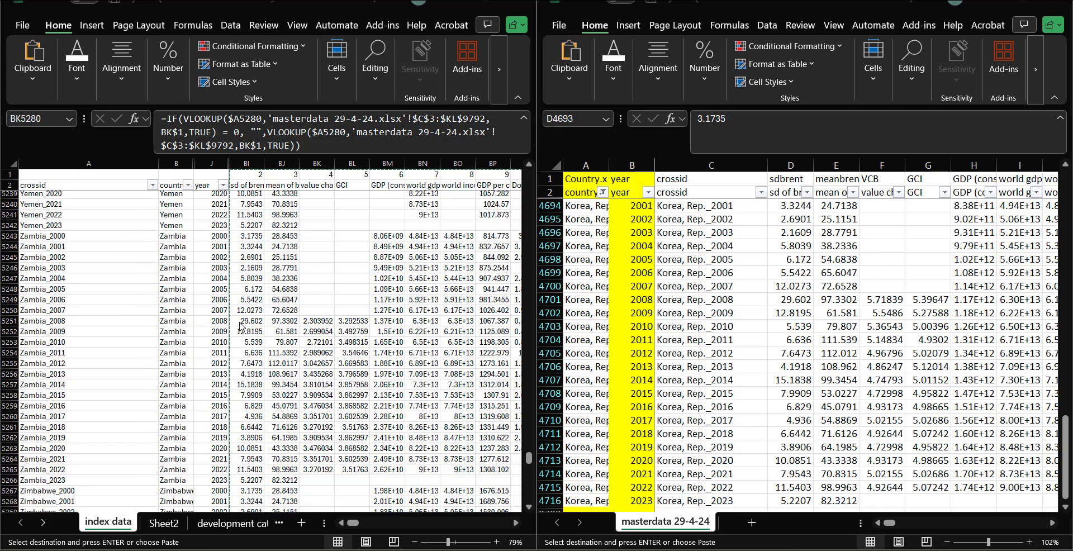
{"action": "scroll", "coordinate": [310, 270], "scroll_direction": "up", "scroll_amount": 20}
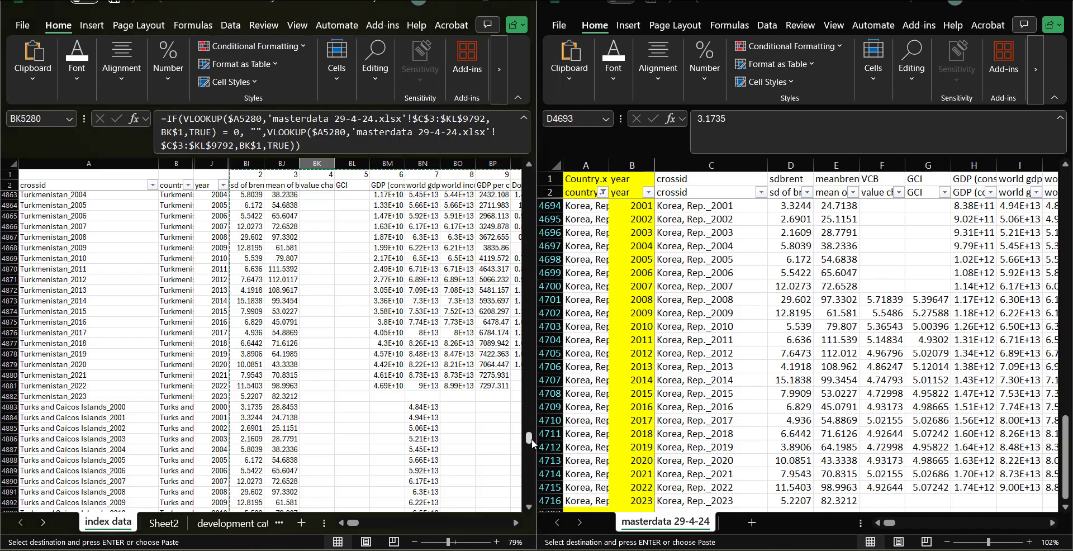
{"action": "left_click_drag", "start_coordinate": [531, 438], "coordinate": [531, 175]}
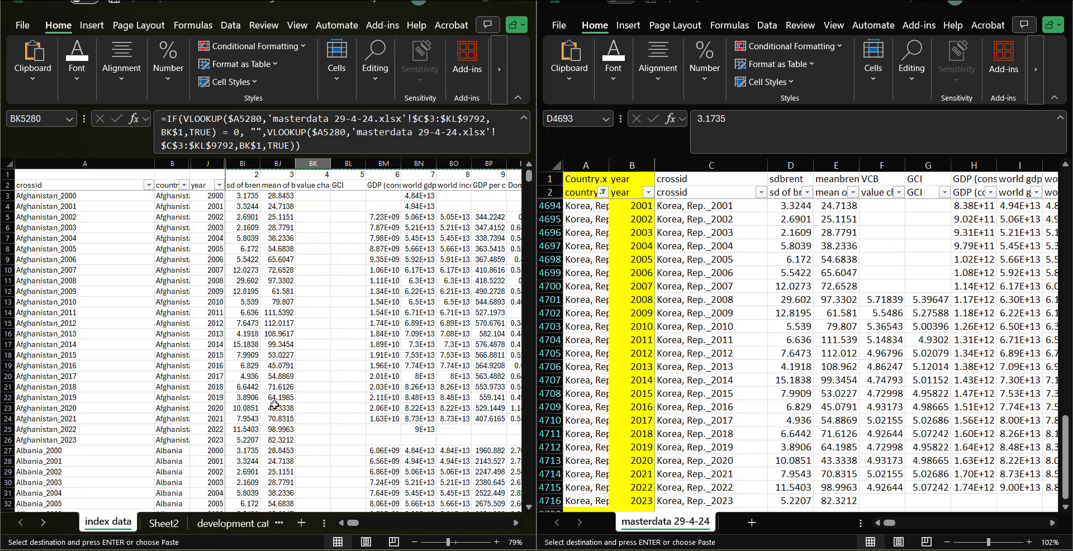
{"action": "left_click", "coordinate": [1036, 399]}
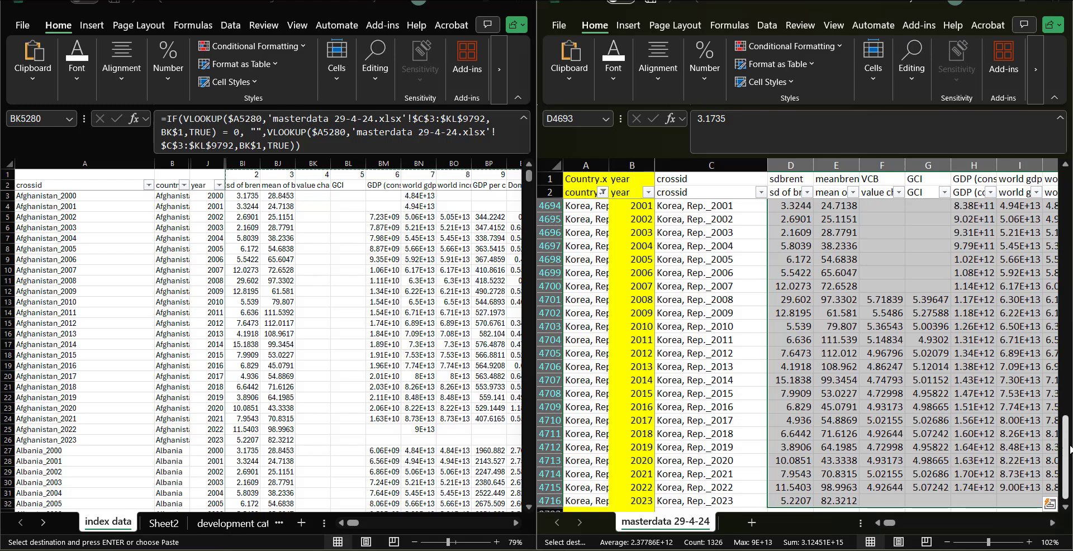
{"action": "left_click_drag", "start_coordinate": [1067, 448], "coordinate": [1070, 196]}
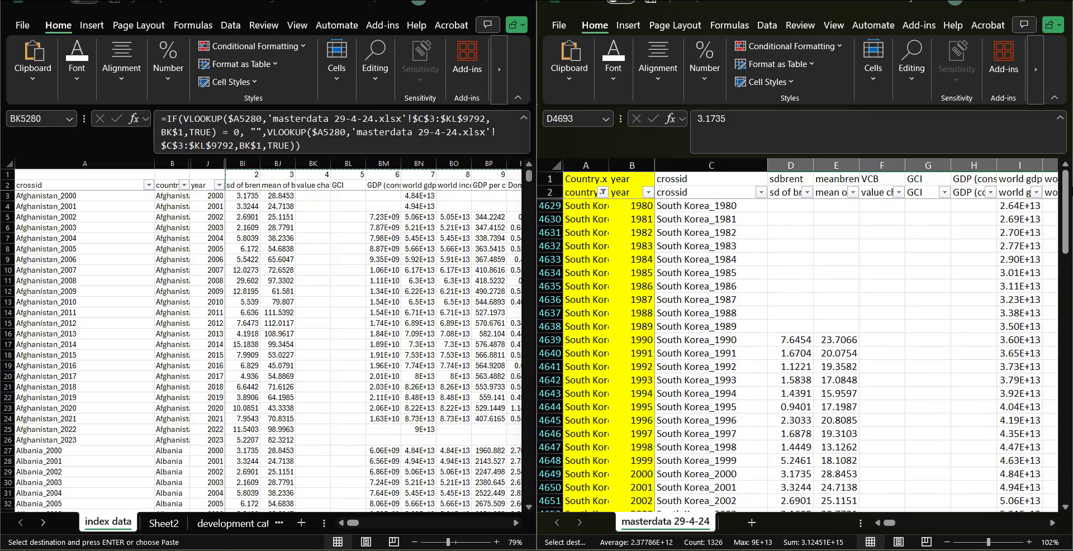
{"action": "left_click", "coordinate": [721, 307]}
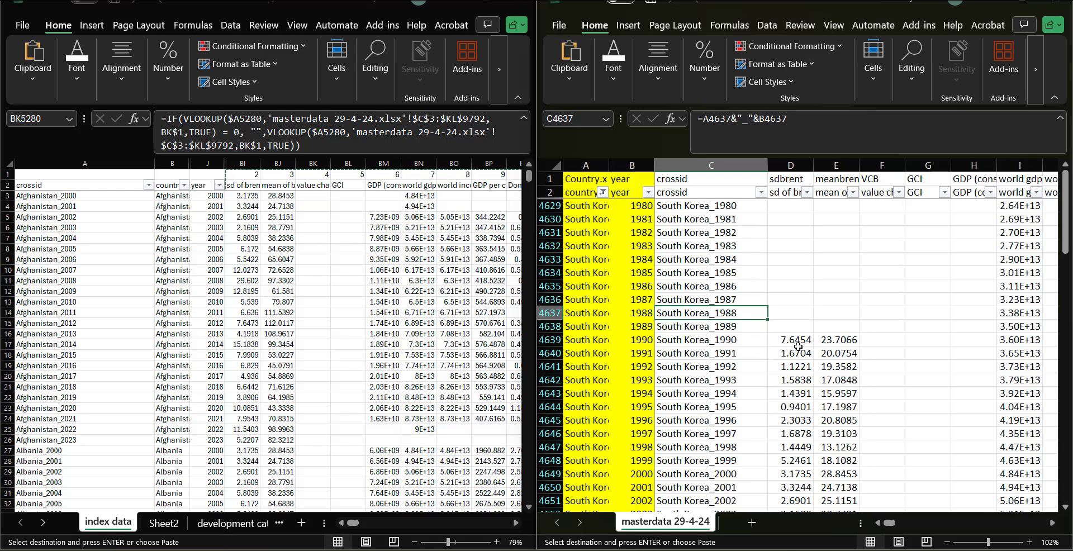
Step: Clear the filter on the masterdata country column and return to the top of the list
{"action": "left_click", "coordinate": [603, 192]}
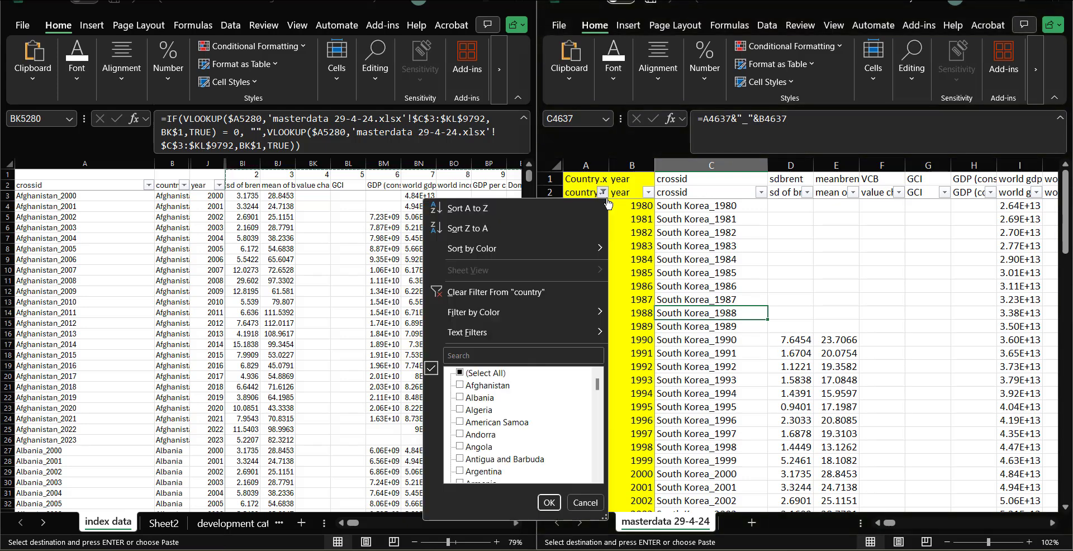
{"action": "left_click", "coordinate": [550, 502]}
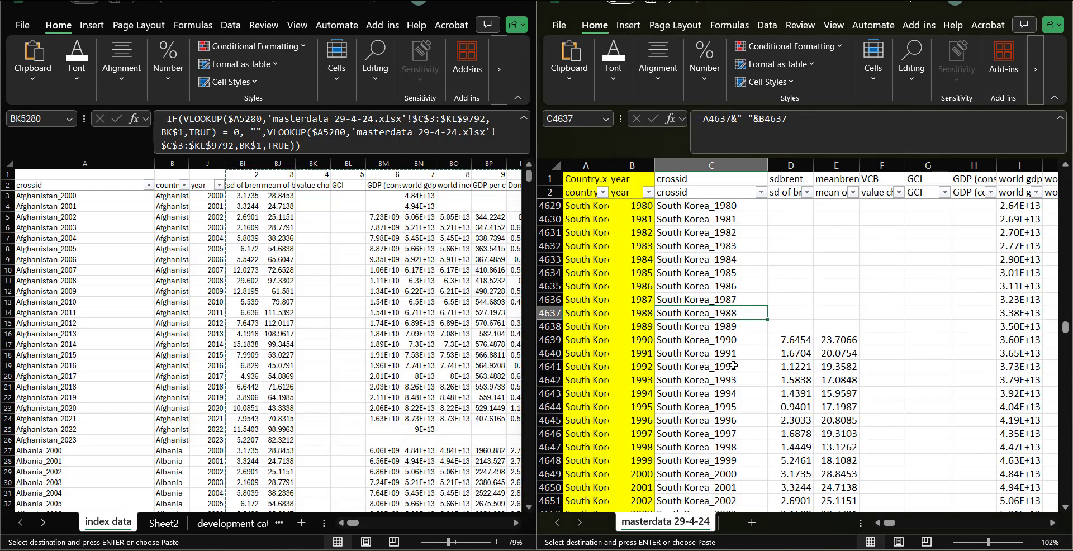
{"action": "scroll", "coordinate": [734, 366], "scroll_direction": "up", "scroll_amount": 20}
{"action": "left_click_drag", "start_coordinate": [1066, 327], "coordinate": [1067, 175]}
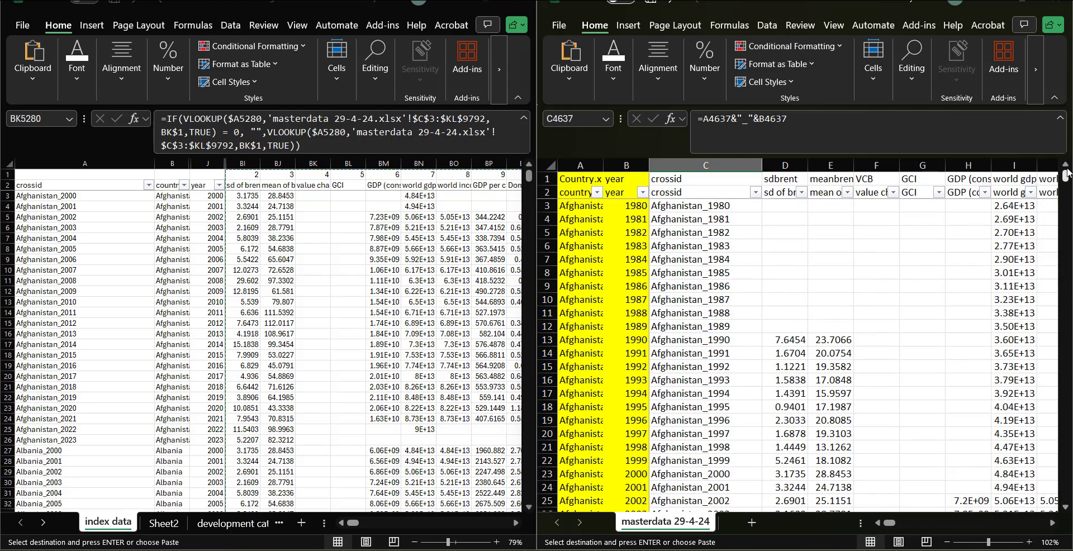
Step: Compare the VLOOKUP formula in index data cell BI3 with the crossid formula in masterdata cell C3
{"action": "left_click", "coordinate": [244, 196]}
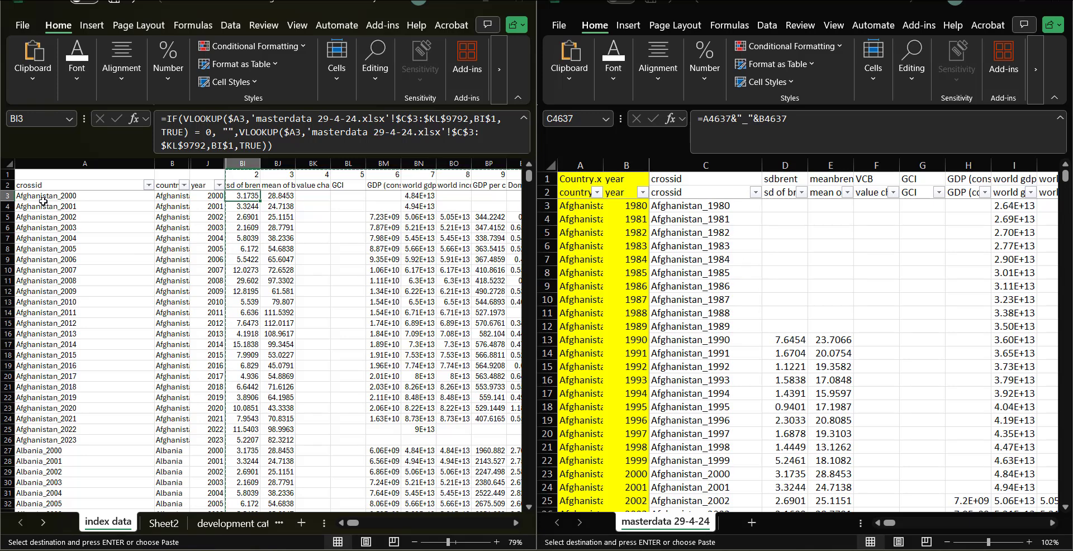
{"action": "left_click", "coordinate": [43, 200]}
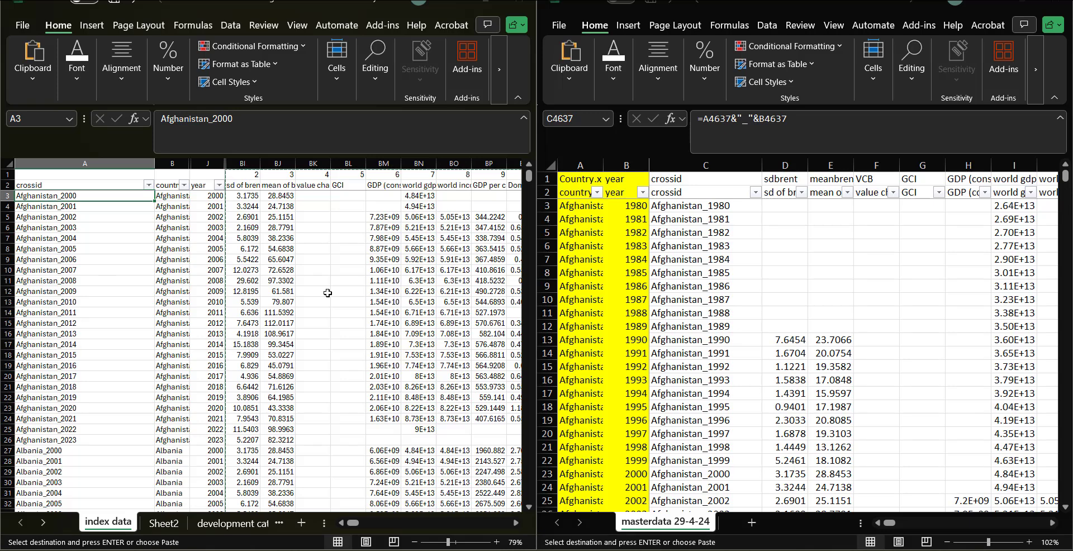
{"action": "left_click", "coordinate": [686, 205]}
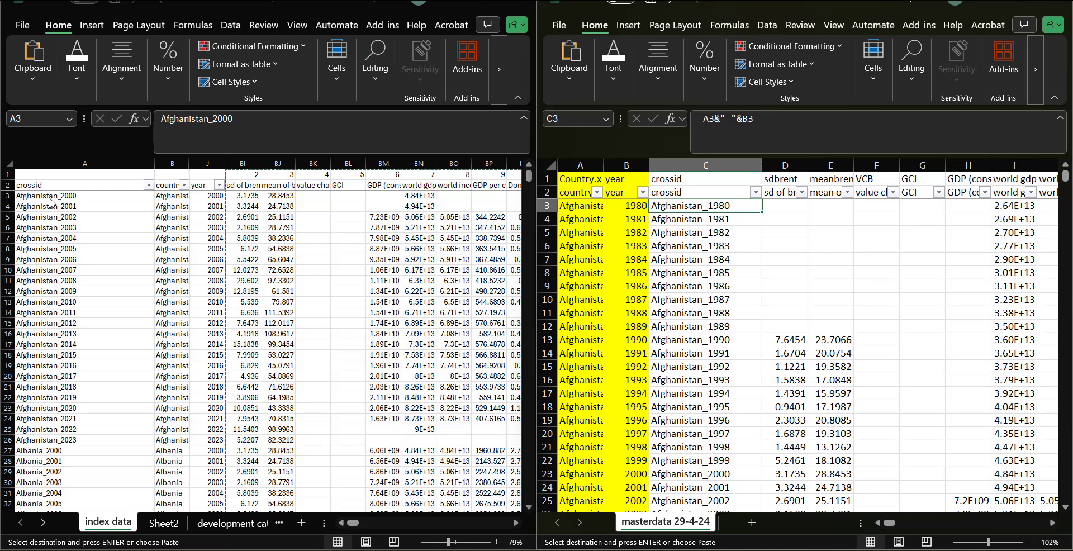
{"action": "left_click", "coordinate": [244, 196]}
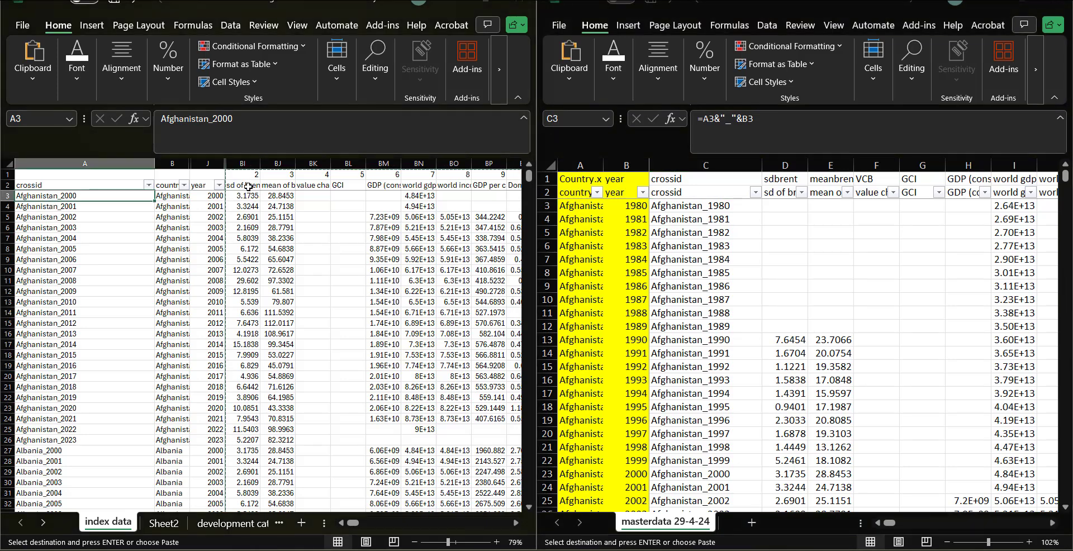
{"action": "left_click", "coordinate": [245, 195]}
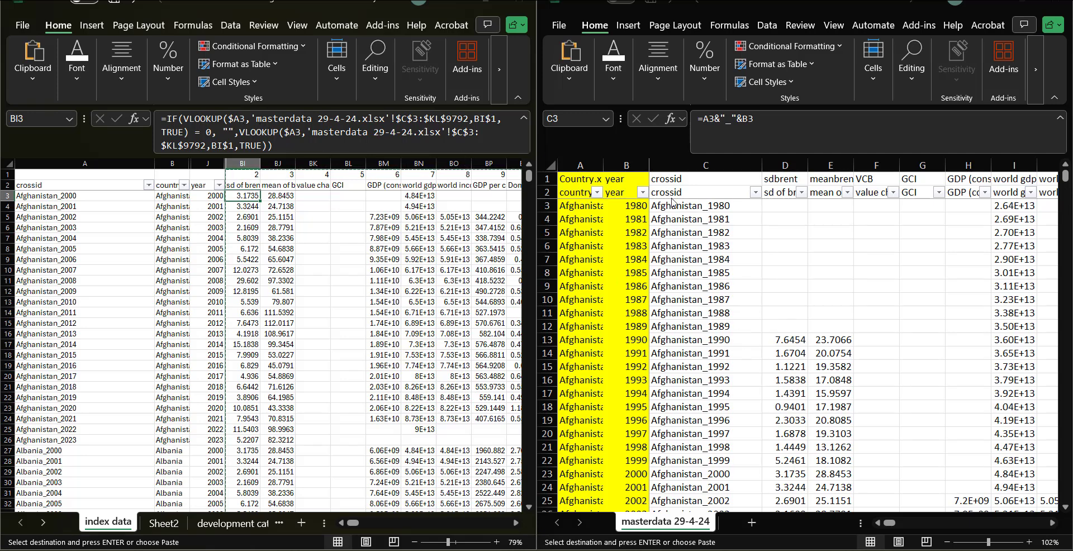
{"action": "left_click", "coordinate": [668, 206]}
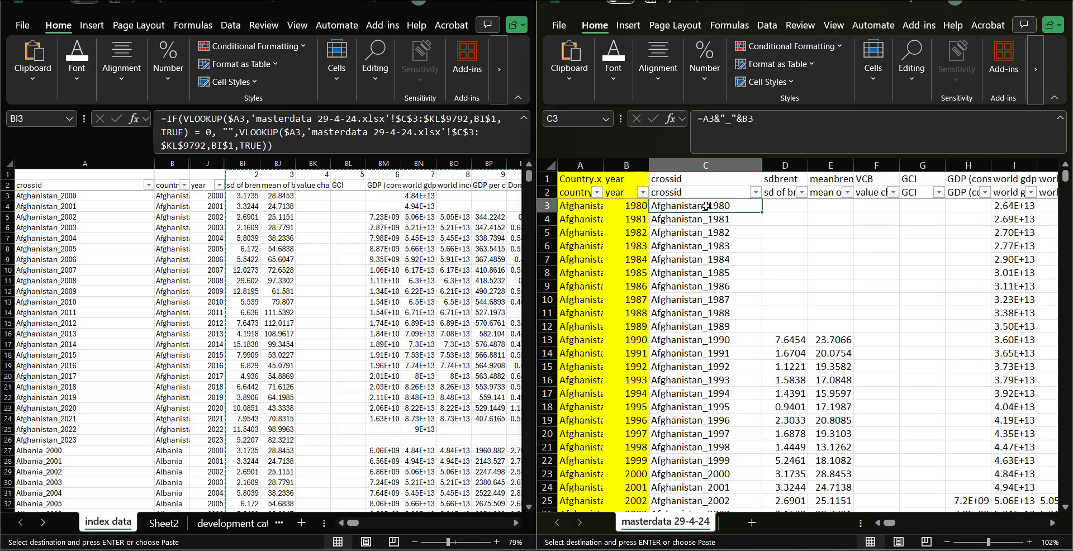
{"action": "right_click", "coordinate": [249, 199]}
{"action": "left_click", "coordinate": [305, 207]}
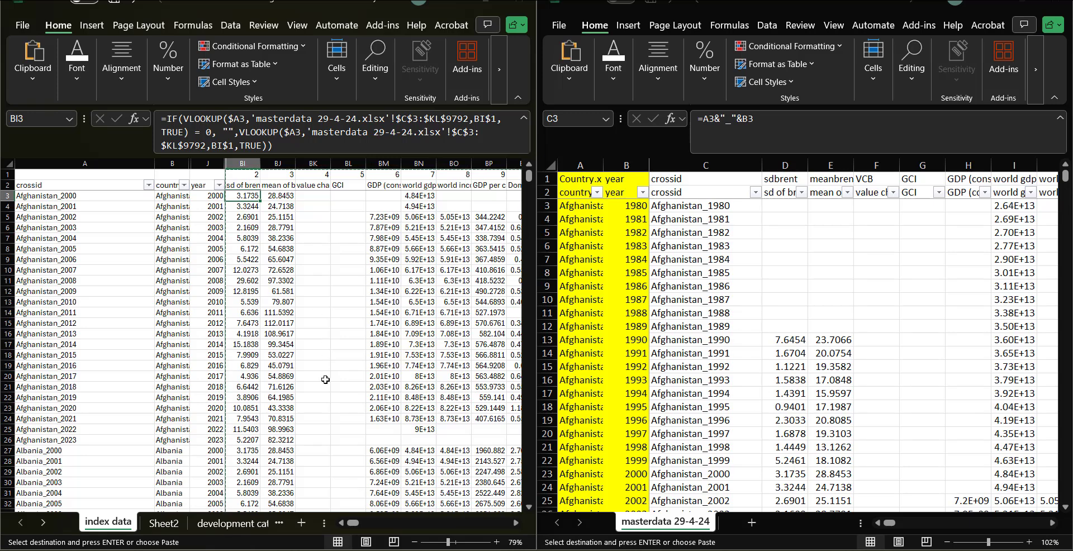
Step: Scroll down the index data sheet to review the looked-up values for each country
{"action": "scroll", "coordinate": [354, 437], "scroll_direction": "down", "scroll_amount": 20}
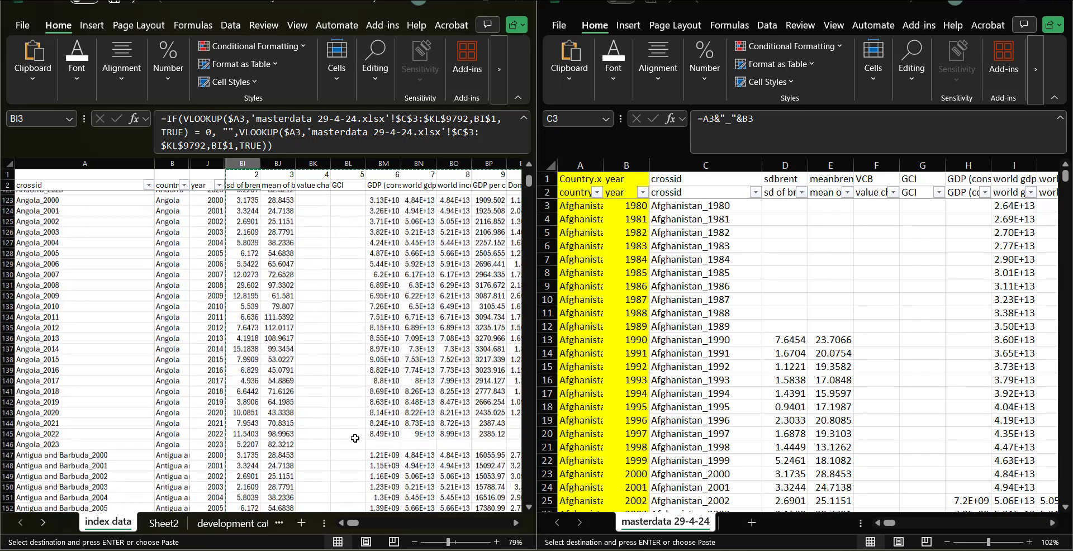
{"action": "scroll", "coordinate": [355, 438], "scroll_direction": "down", "scroll_amount": 12}
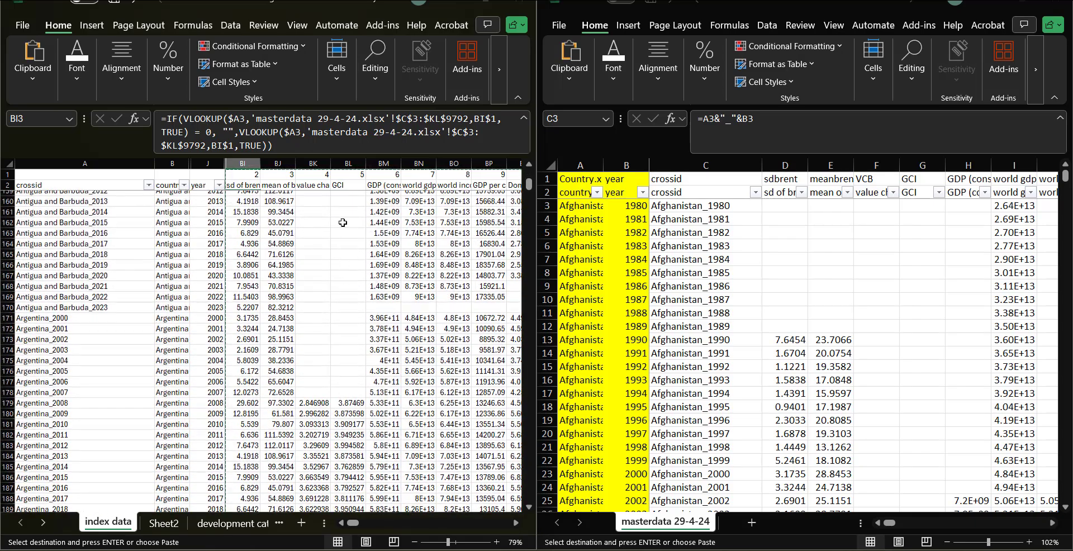
{"action": "scroll", "coordinate": [890, 428], "scroll_direction": "down", "scroll_amount": 16}
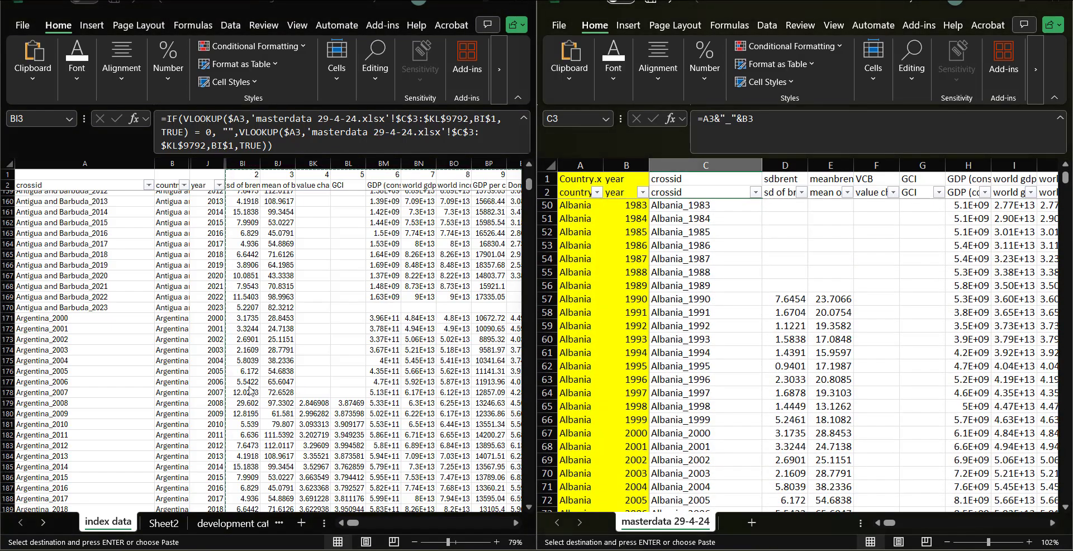
{"action": "scroll", "coordinate": [799, 352], "scroll_direction": "down", "scroll_amount": 20}
{"action": "scroll", "coordinate": [336, 425], "scroll_direction": "down", "scroll_amount": 20}
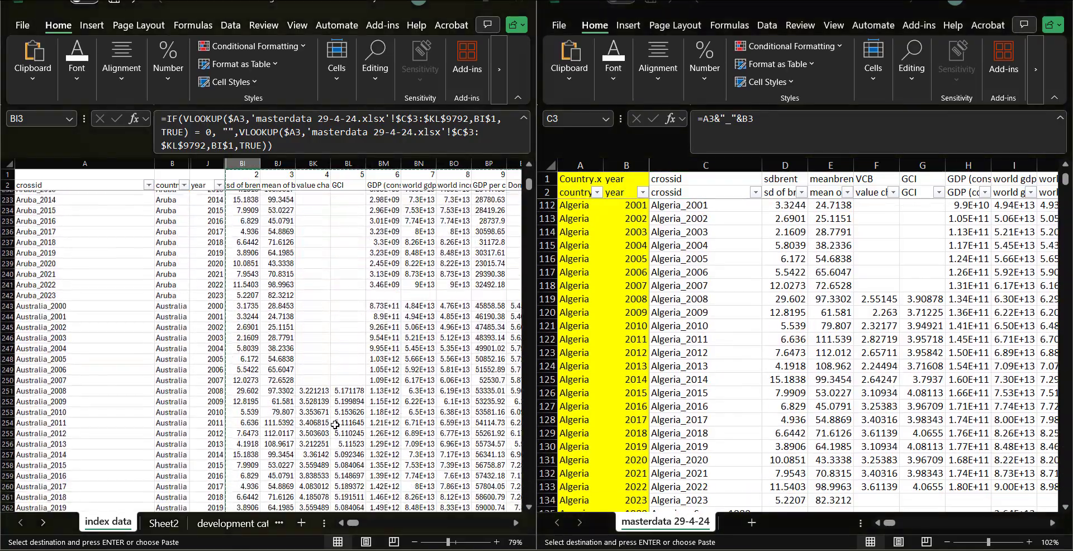
{"action": "scroll", "coordinate": [335, 425], "scroll_direction": "down", "scroll_amount": 20}
{"action": "scroll", "coordinate": [335, 425], "scroll_direction": "left", "scroll_amount": 2}
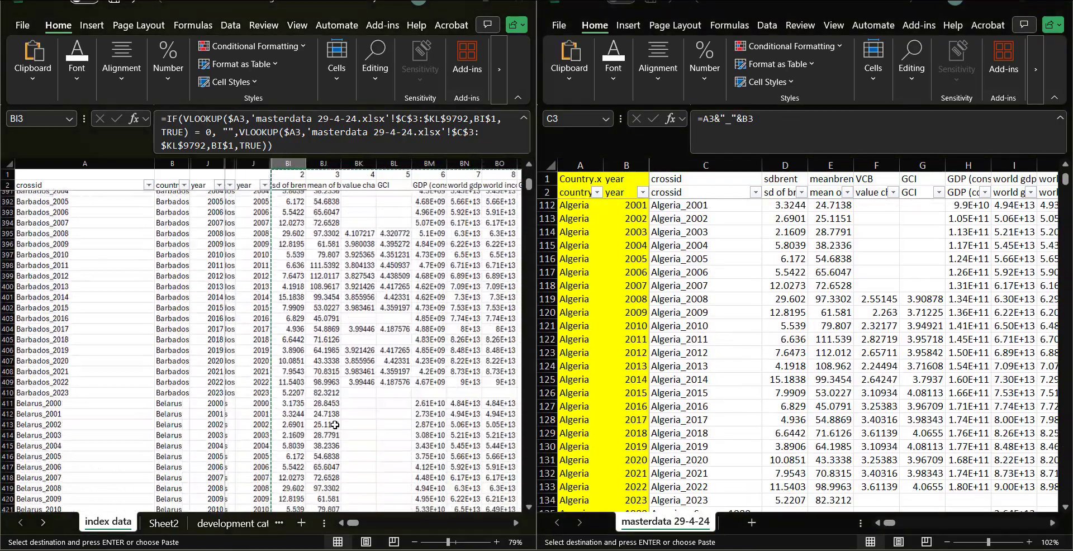
{"action": "scroll", "coordinate": [335, 424], "scroll_direction": "down", "scroll_amount": 20}
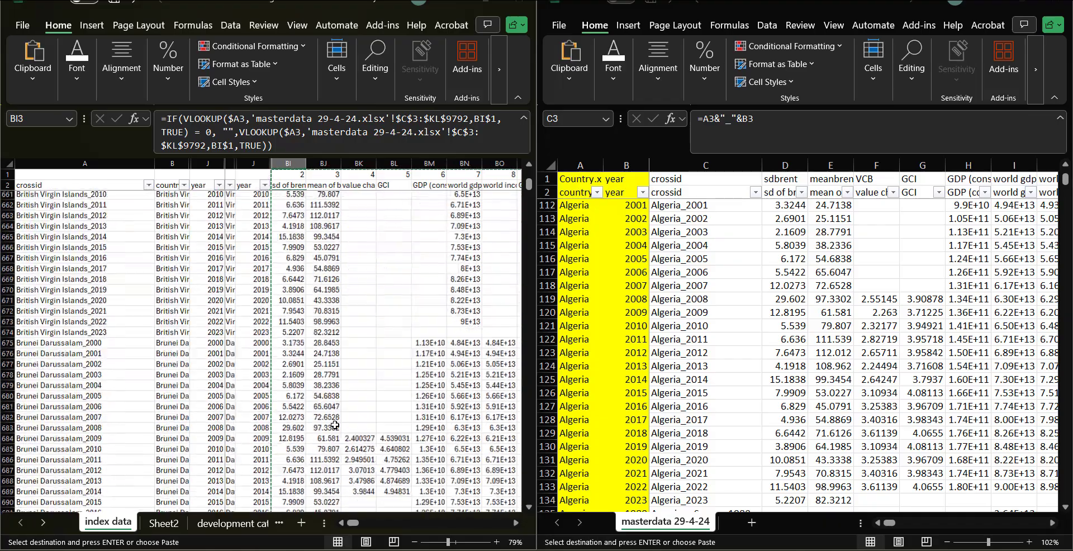
{"action": "scroll", "coordinate": [335, 424], "scroll_direction": "down", "scroll_amount": 8}
{"action": "scroll", "coordinate": [334, 424], "scroll_direction": "right", "scroll_amount": 1}
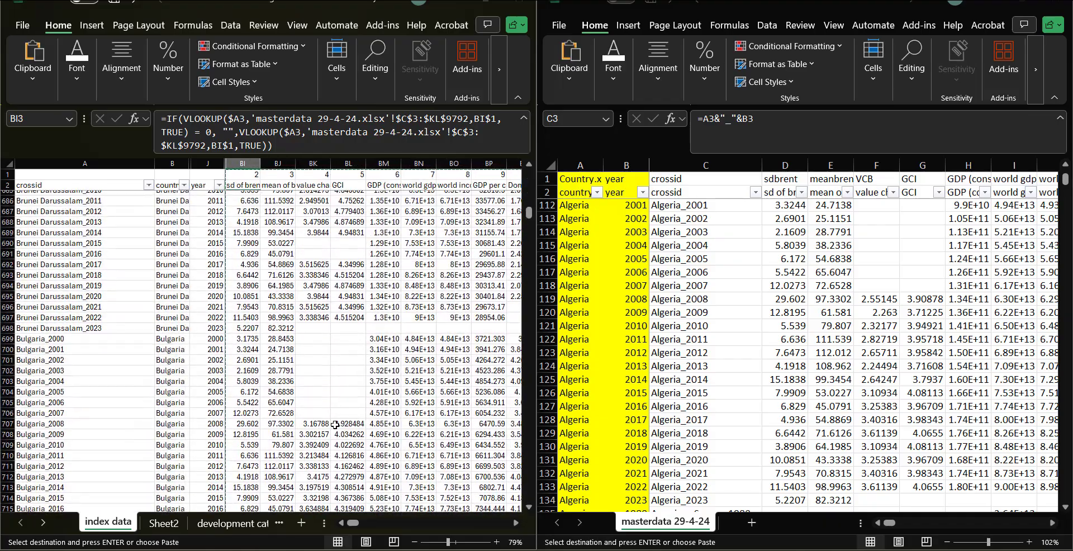
{"action": "scroll", "coordinate": [335, 425], "scroll_direction": "down", "scroll_amount": 20}
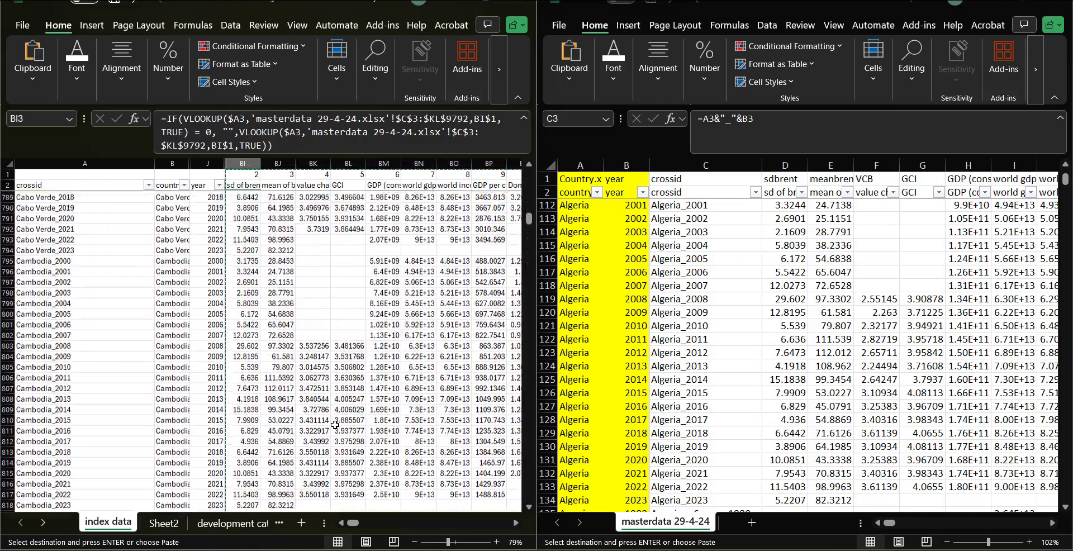
Step: Scroll through the masterdata sheet to inspect the country rows for Angola, Bahrain and Bahamas
{"action": "scroll", "coordinate": [64, 280], "scroll_direction": "up", "scroll_amount": 7}
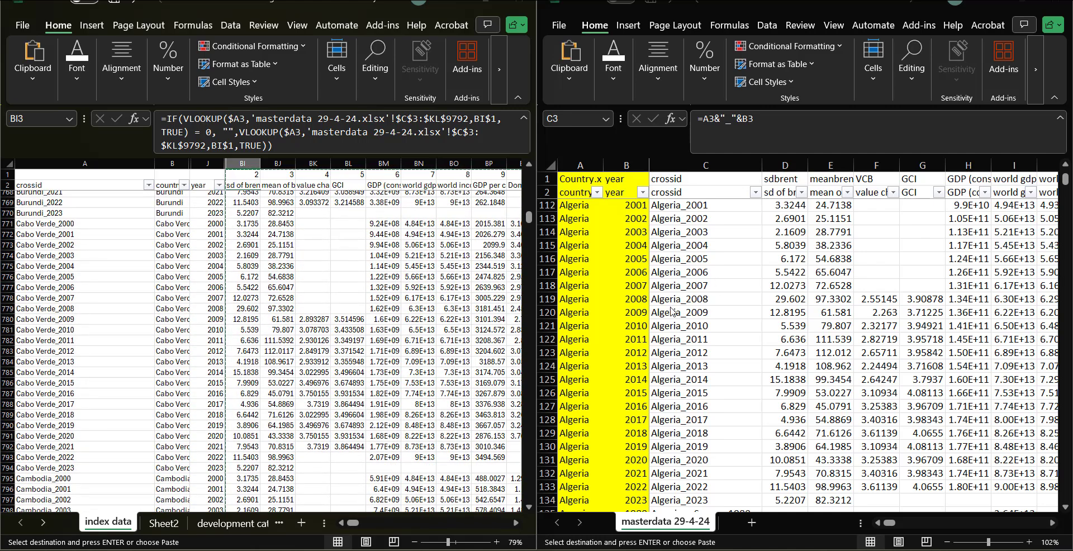
{"action": "left_click", "coordinate": [704, 310]}
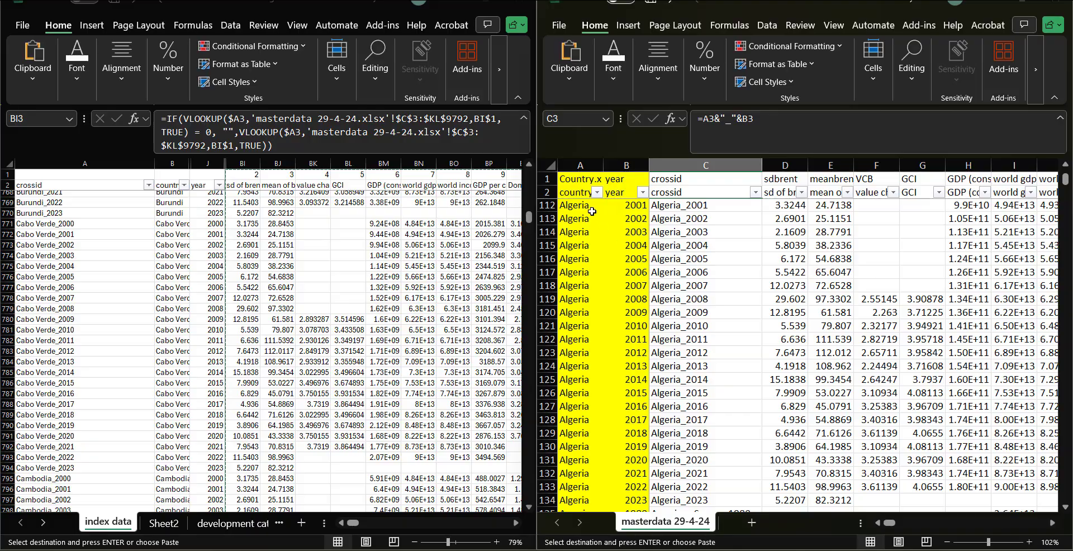
{"action": "left_click", "coordinate": [627, 315]}
{"action": "scroll", "coordinate": [637, 363], "scroll_direction": "down", "scroll_amount": 20}
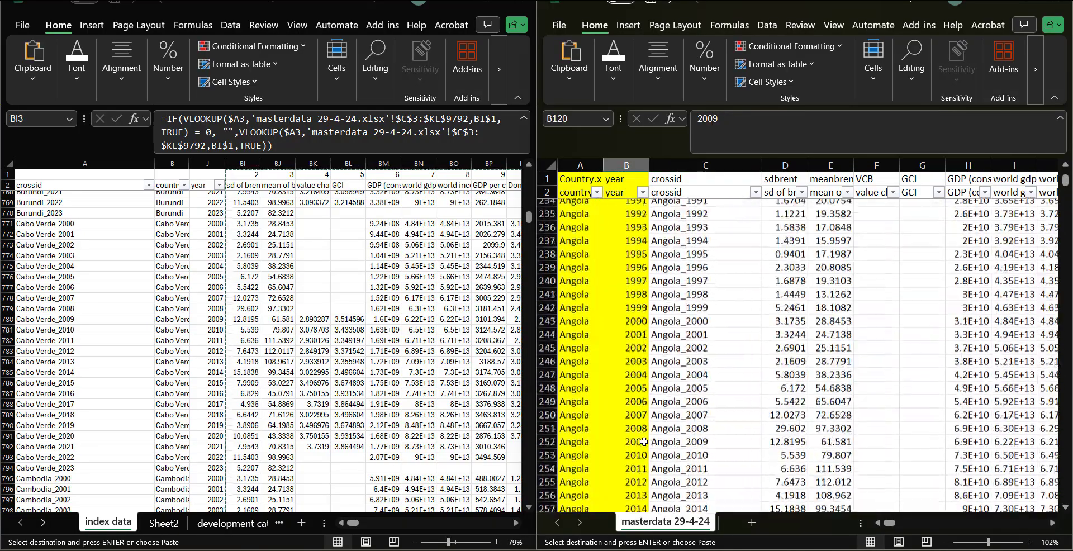
{"action": "scroll", "coordinate": [644, 442], "scroll_direction": "down", "scroll_amount": 20}
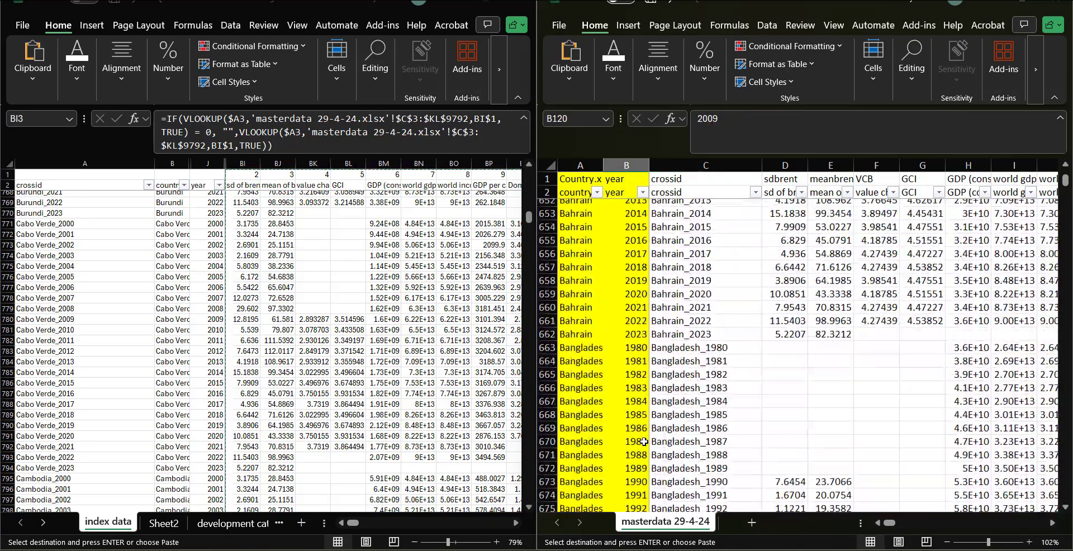
{"action": "scroll", "coordinate": [644, 441], "scroll_direction": "up", "scroll_amount": 20}
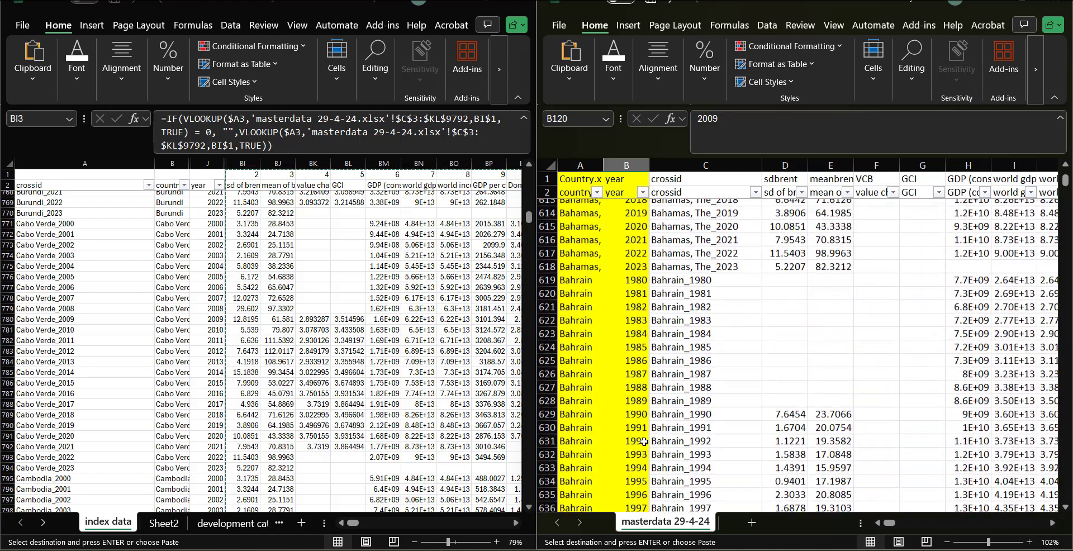
{"action": "scroll", "coordinate": [644, 442], "scroll_direction": "down", "scroll_amount": 1}
{"action": "left_click", "coordinate": [570, 357]}
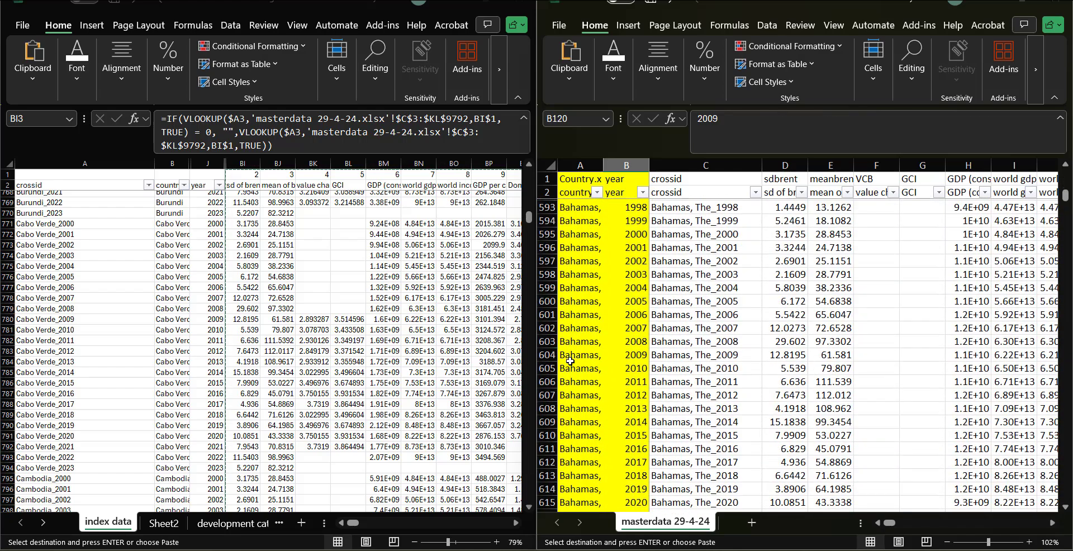
Step: Scroll back up the index data sheet to inspect the looked-up values in the Bahamas rows
{"action": "scroll", "coordinate": [238, 403], "scroll_direction": "up", "scroll_amount": 20}
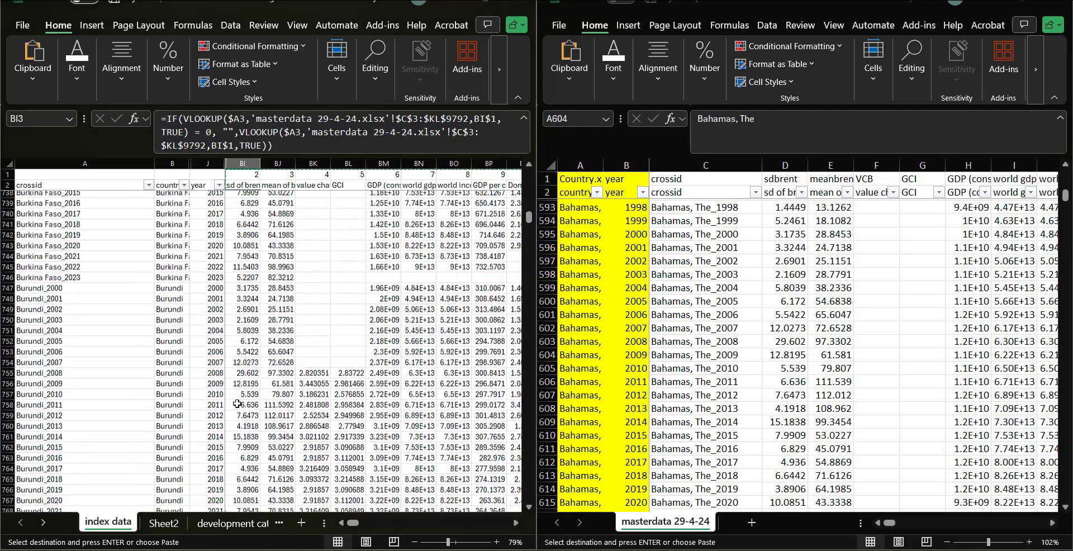
{"action": "scroll", "coordinate": [238, 403], "scroll_direction": "up", "scroll_amount": 20}
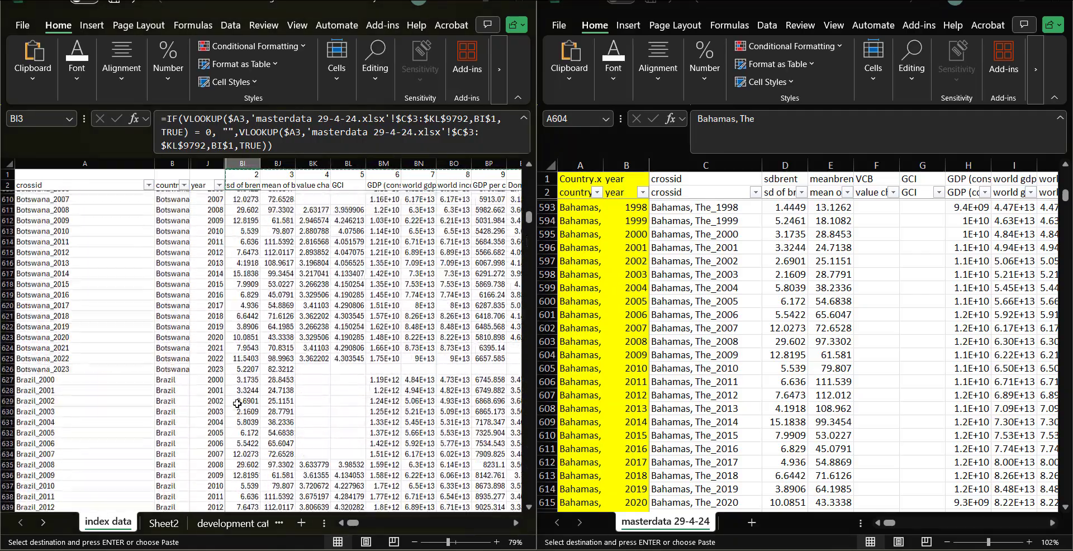
{"action": "scroll", "coordinate": [238, 403], "scroll_direction": "up", "scroll_amount": 20}
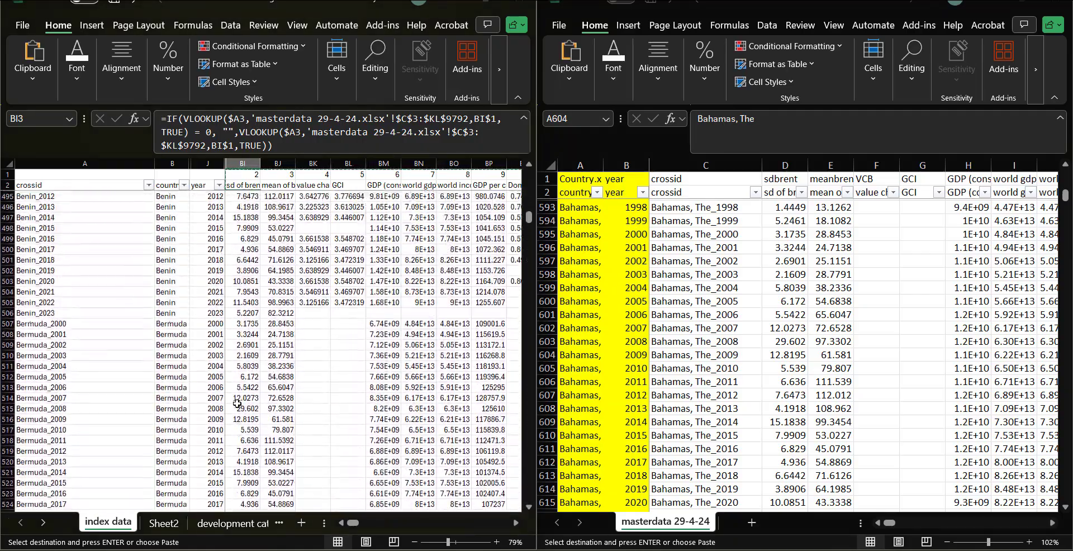
{"action": "scroll", "coordinate": [238, 403], "scroll_direction": "up", "scroll_amount": 20}
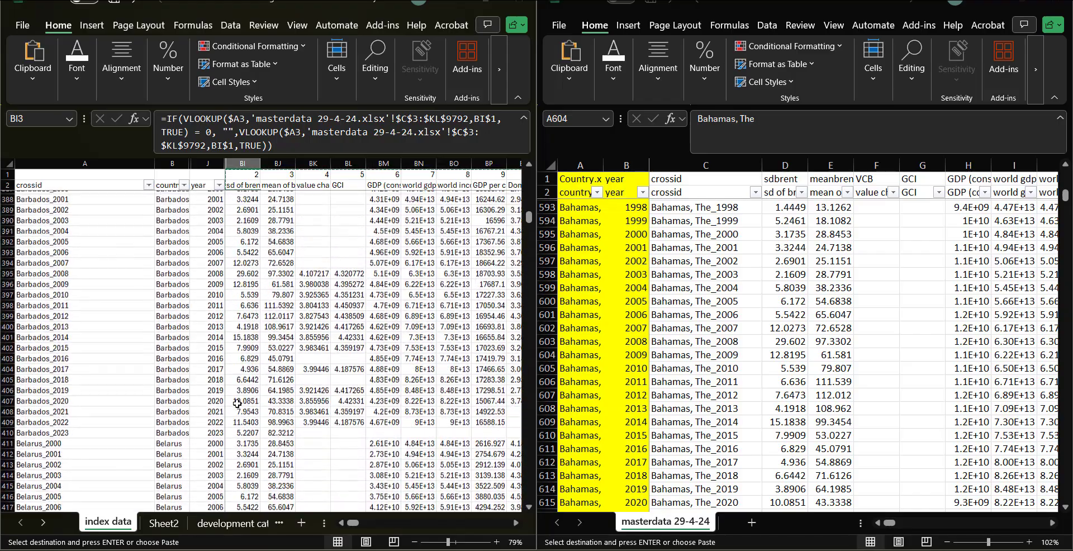
{"action": "scroll", "coordinate": [237, 403], "scroll_direction": "up", "scroll_amount": 18}
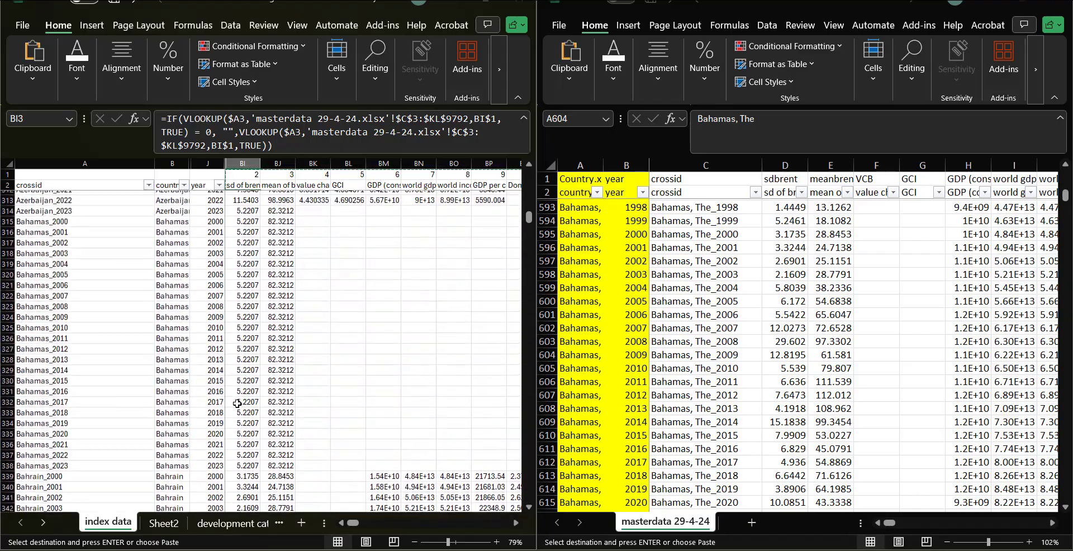
Step: Inspect the Bahamas rows in both the index data and masterdata sheets, comparing their looked-up values
{"action": "left_click", "coordinate": [355, 306]}
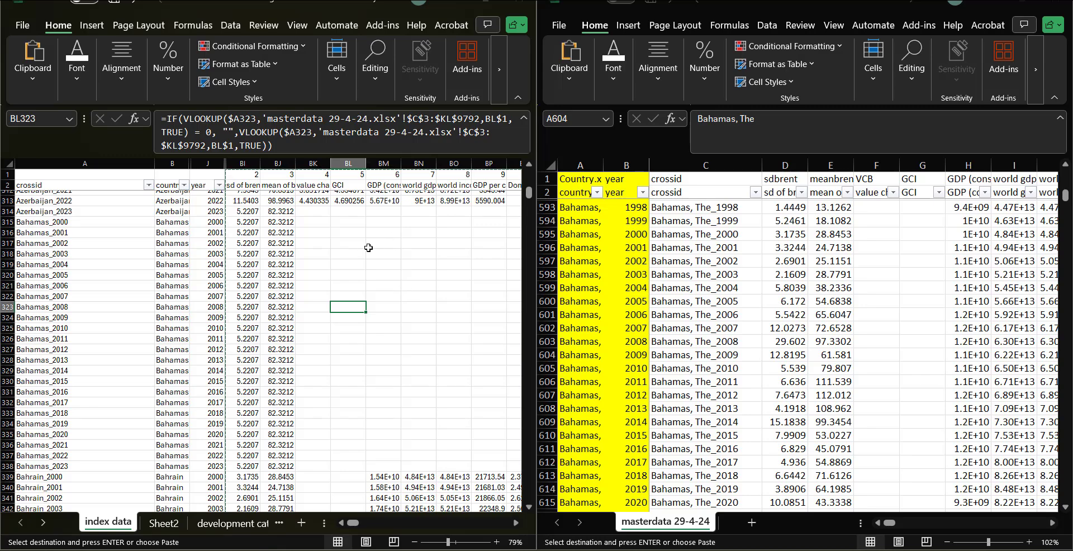
{"action": "scroll", "coordinate": [380, 268], "scroll_direction": "up", "scroll_amount": 3}
{"action": "scroll", "coordinate": [393, 394], "scroll_direction": "down", "scroll_amount": 3}
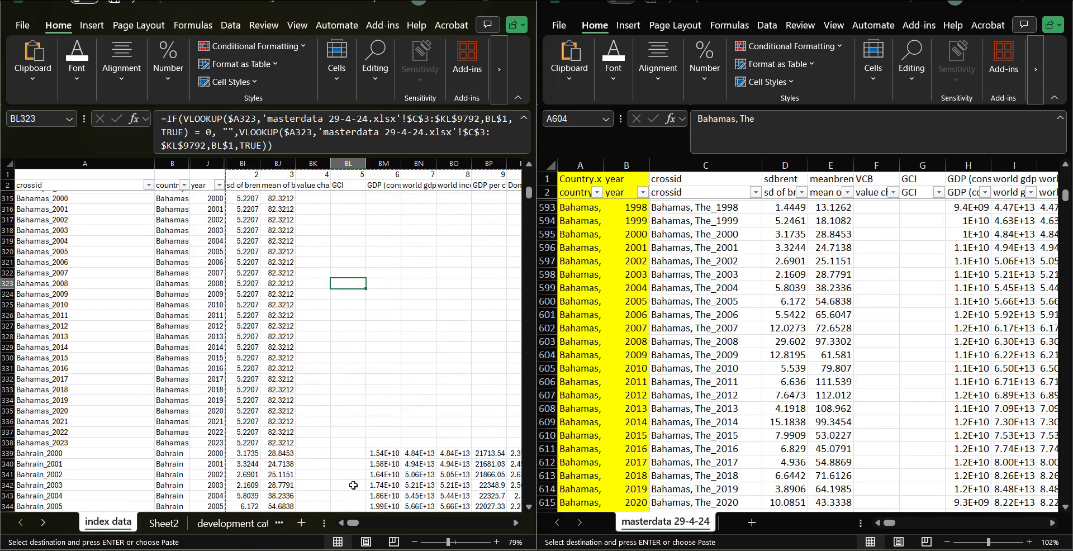
{"action": "left_click", "coordinate": [926, 343]}
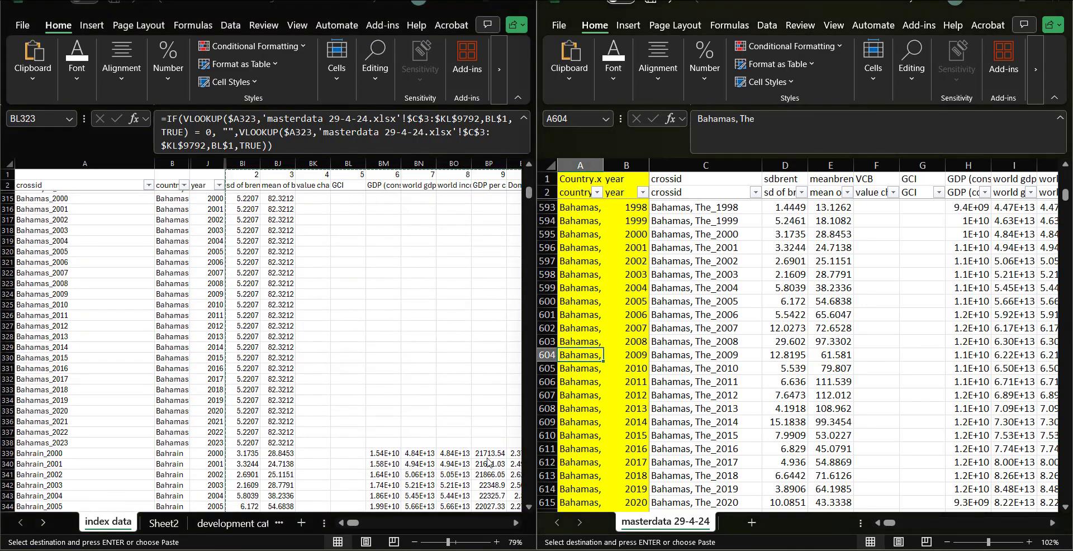
{"action": "scroll", "coordinate": [705, 381], "scroll_direction": "up", "scroll_amount": 2}
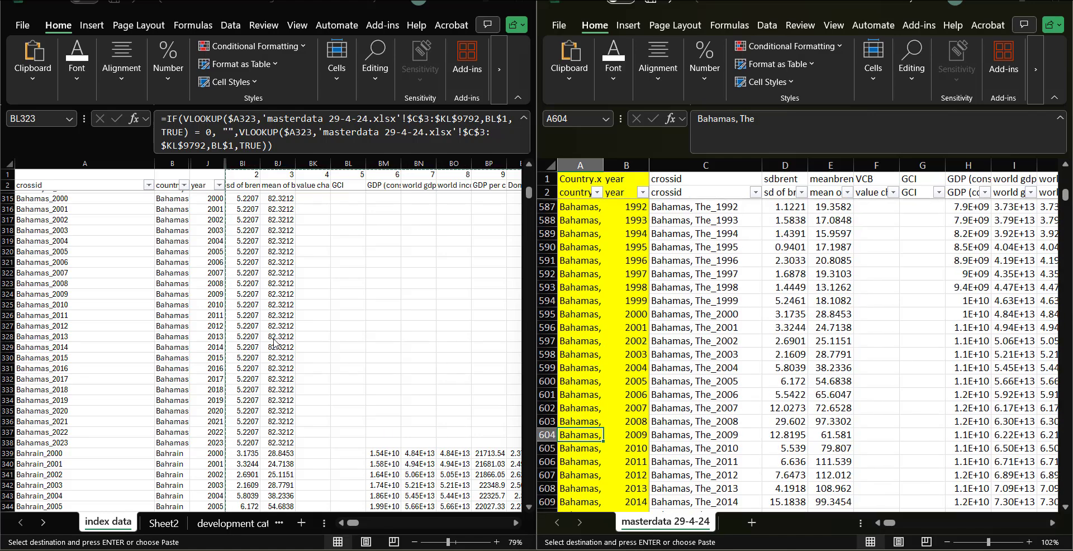
{"action": "left_click", "coordinate": [285, 244]}
{"action": "scroll", "coordinate": [285, 245], "scroll_direction": "up", "scroll_amount": 3}
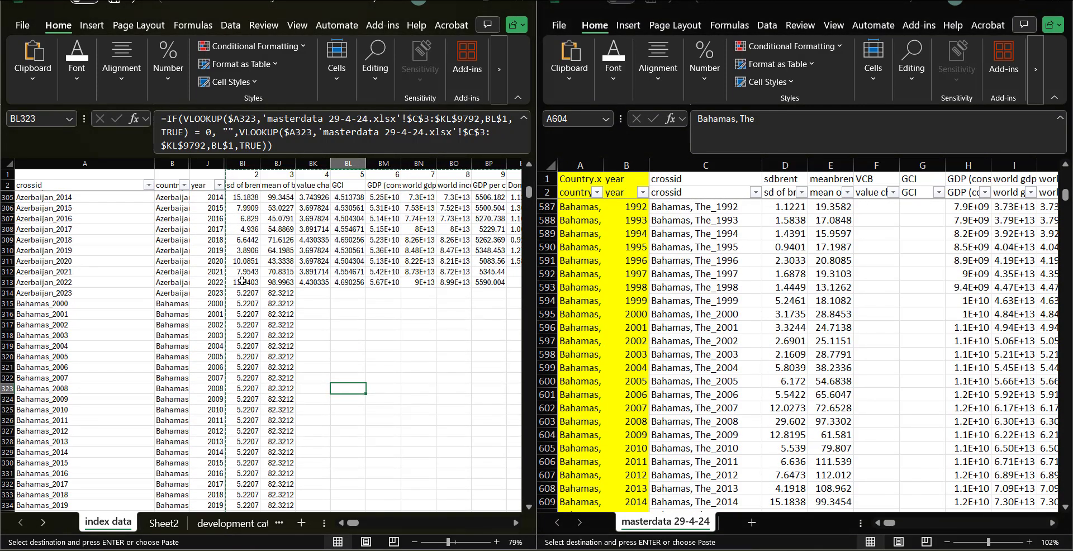
{"action": "scroll", "coordinate": [325, 355], "scroll_direction": "down", "scroll_amount": 8}
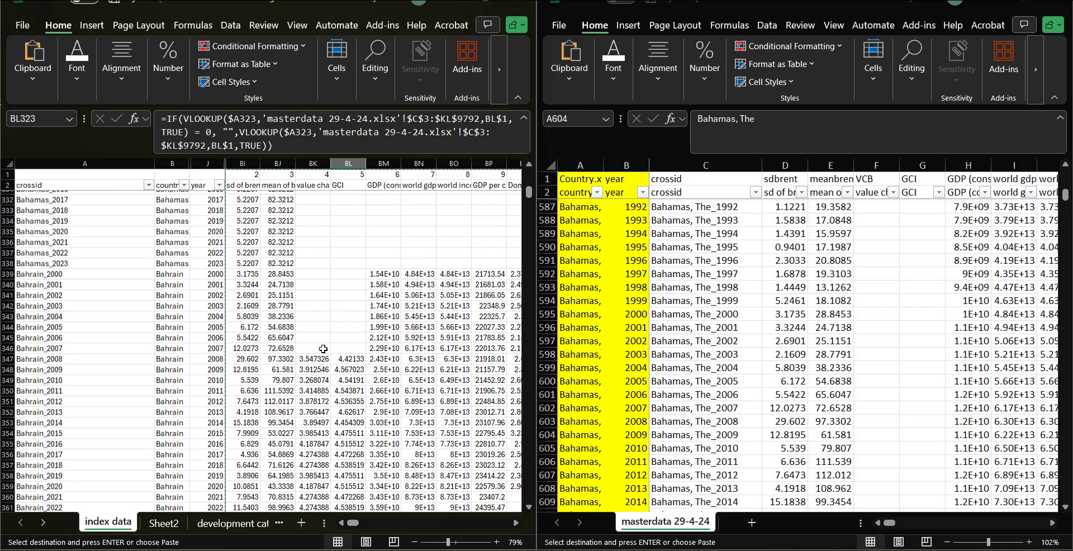
{"action": "scroll", "coordinate": [326, 356], "scroll_direction": "up", "scroll_amount": 1}
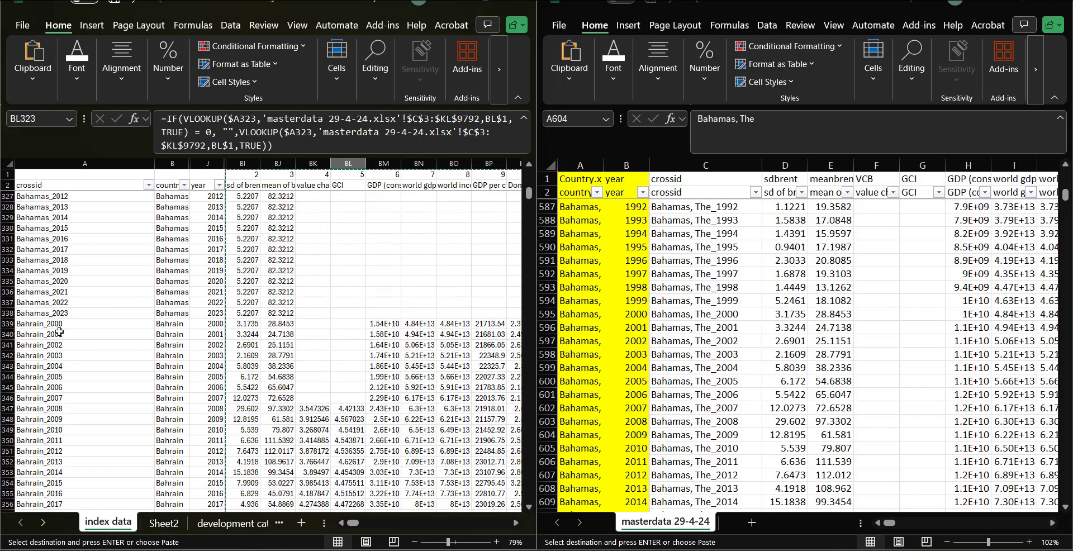
{"action": "scroll", "coordinate": [59, 332], "scroll_direction": "up", "scroll_amount": 7}
{"action": "scroll", "coordinate": [610, 321], "scroll_direction": "up", "scroll_amount": 2}
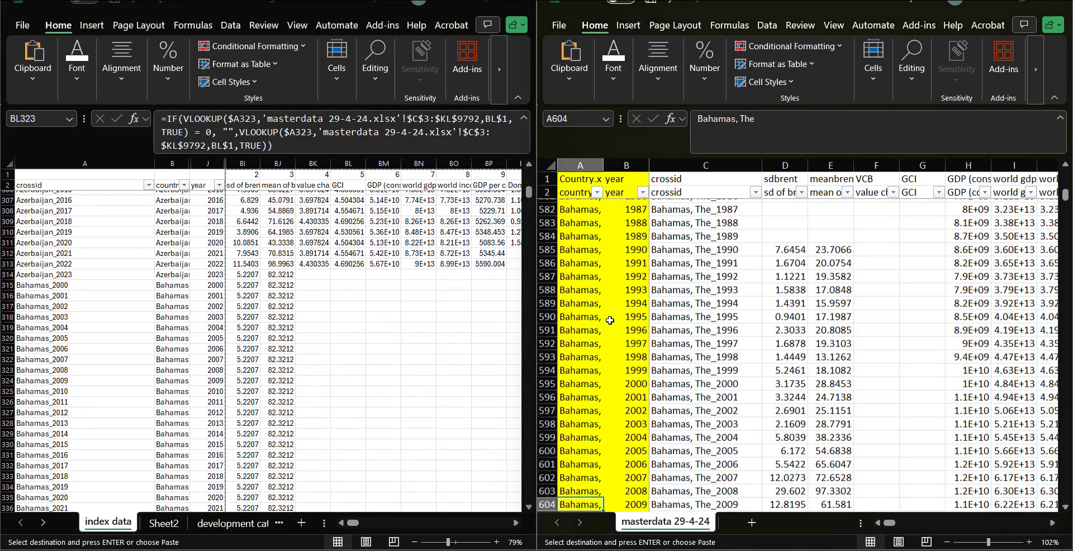
{"action": "scroll", "coordinate": [610, 320], "scroll_direction": "up", "scroll_amount": 1}
Step: Rename the masterdata country entry in cell A585 to Bahamas and fill it across the Bahamas rows
{"action": "left_click", "coordinate": [590, 266]}
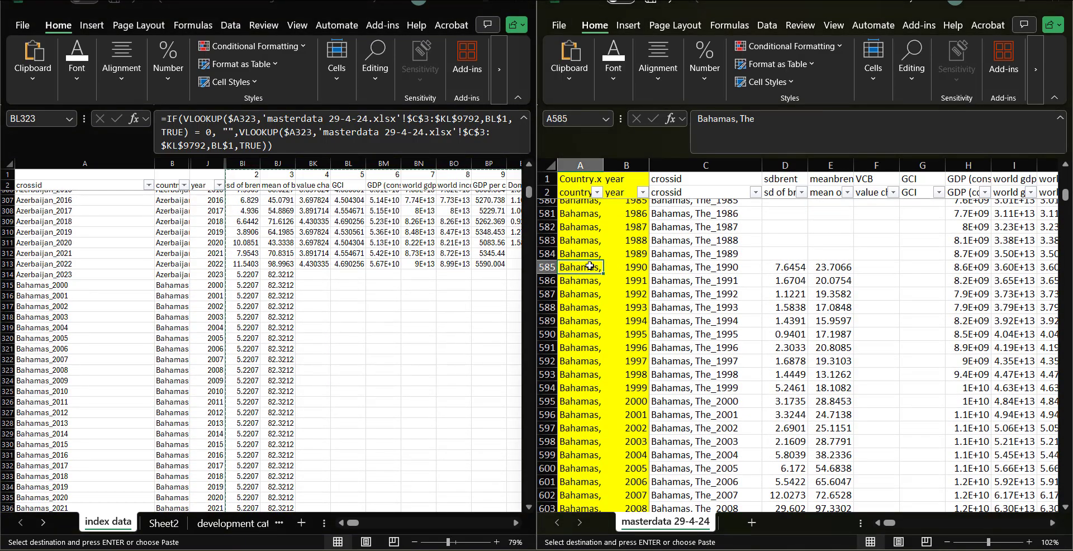
{"action": "left_click", "coordinate": [774, 142]}
{"action": "key", "text": "BackSpace"}
{"action": "key", "text": "BackSpace"}
{"action": "key", "text": "BackSpace"}
{"action": "key", "text": "BackSpace"}
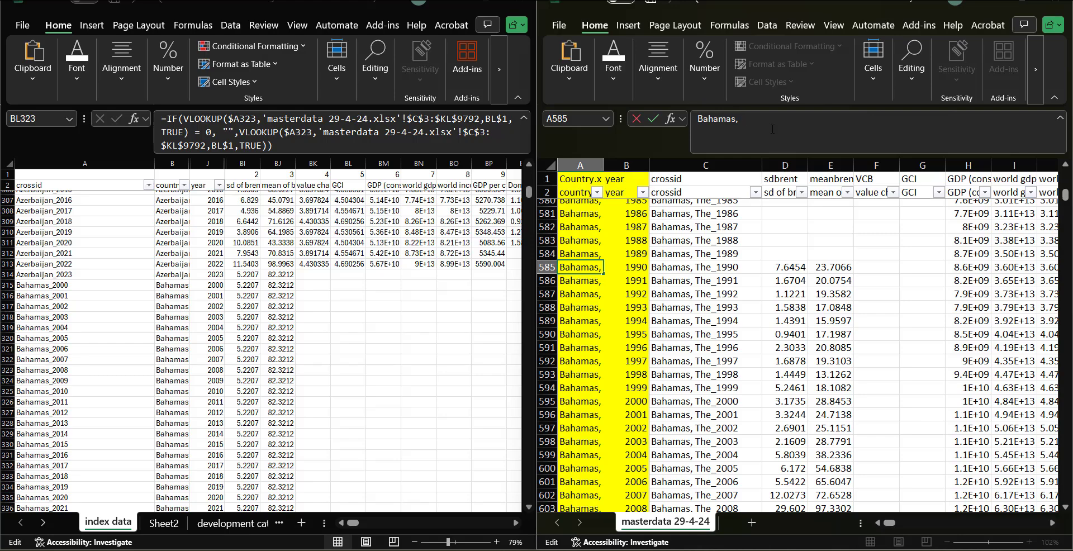
{"action": "left_click", "coordinate": [575, 263]}
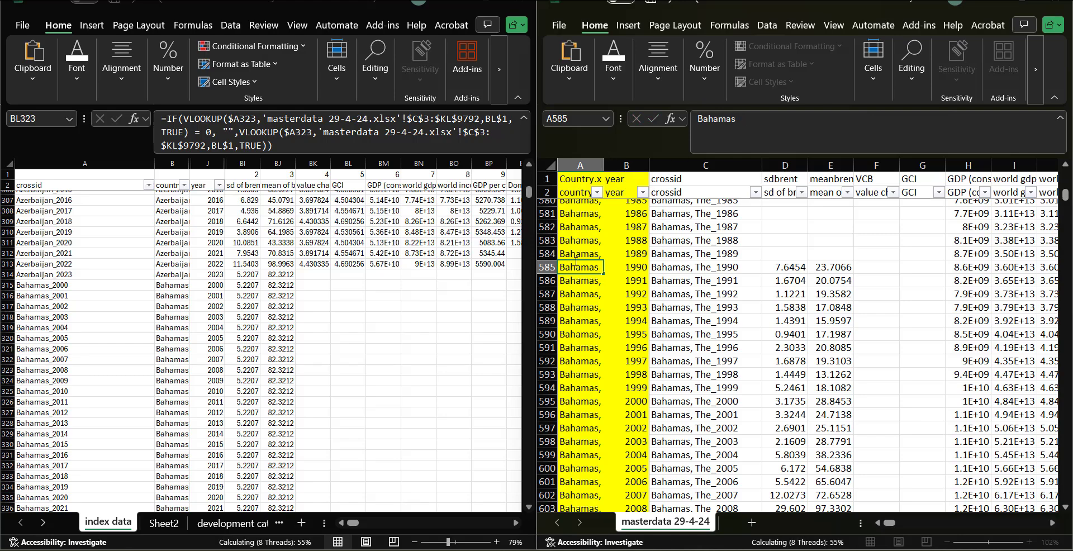
{"action": "left_click_drag", "start_coordinate": [603, 275], "coordinate": [597, 223]}
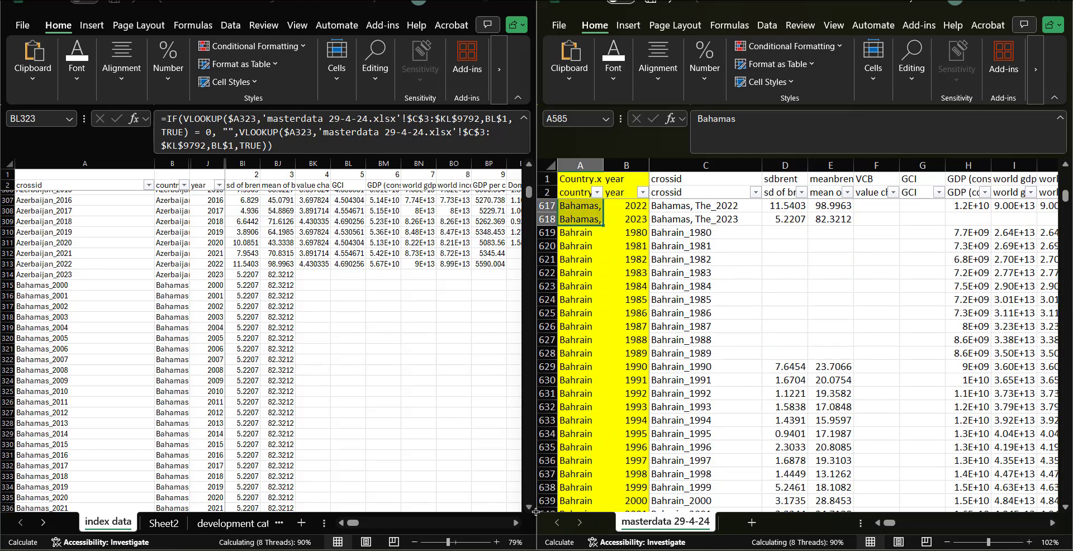
Step: Scroll through both sheets to check the values now looked up for the Bahamas rows in index data
{"action": "scroll", "coordinate": [407, 392], "scroll_direction": "down", "scroll_amount": 7}
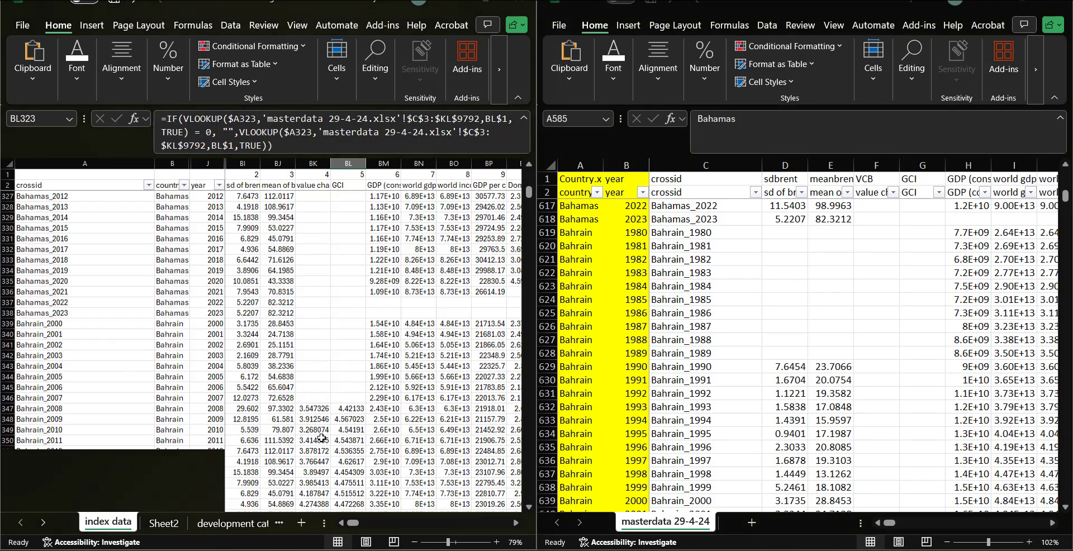
{"action": "scroll", "coordinate": [373, 273], "scroll_direction": "up", "scroll_amount": 10}
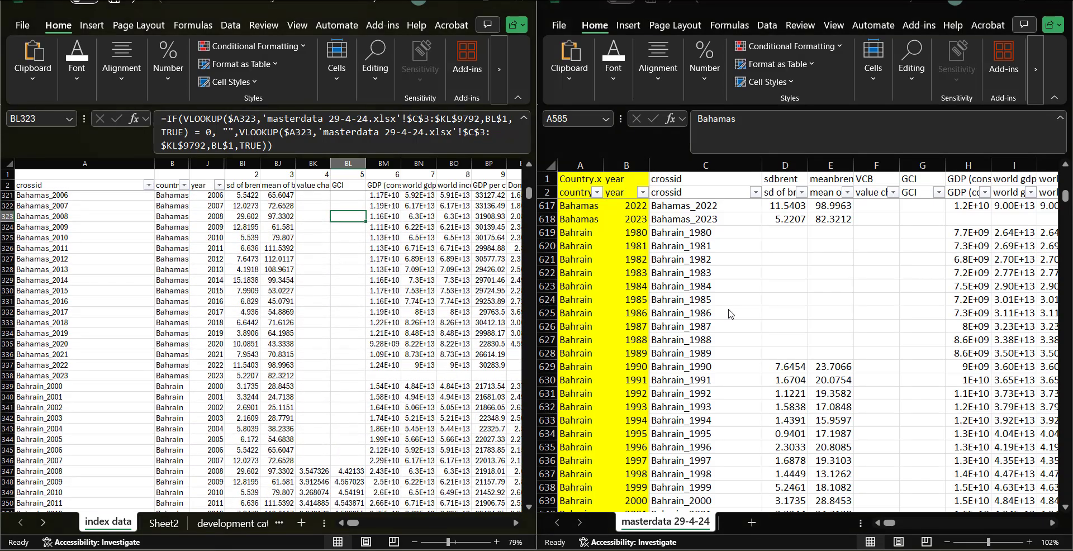
{"action": "scroll", "coordinate": [863, 315], "scroll_direction": "up", "scroll_amount": 2}
{"action": "left_click", "coordinate": [892, 316]}
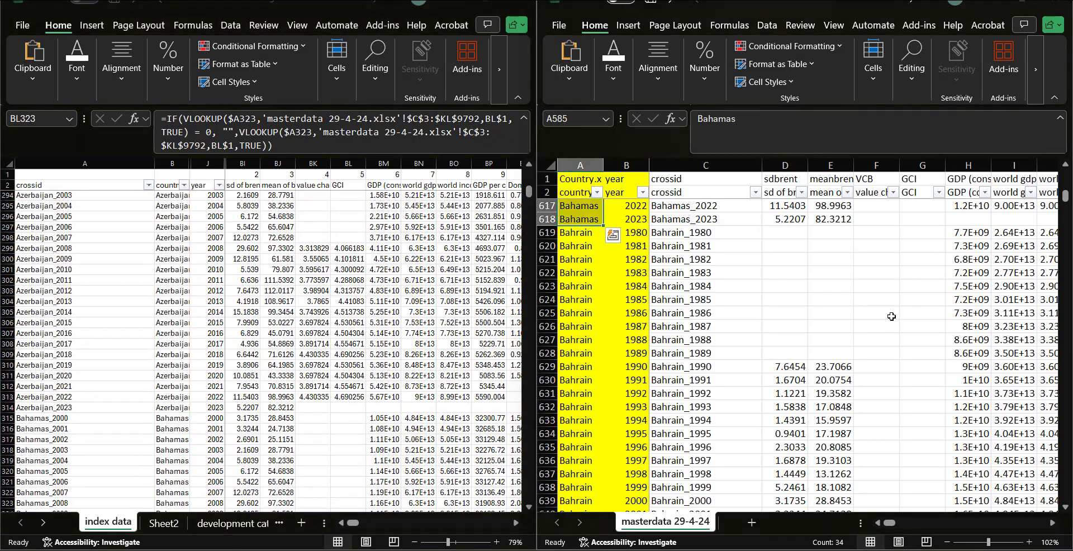
{"action": "scroll", "coordinate": [891, 317], "scroll_direction": "up", "scroll_amount": 6}
{"action": "scroll", "coordinate": [891, 316], "scroll_direction": "up", "scroll_amount": 5}
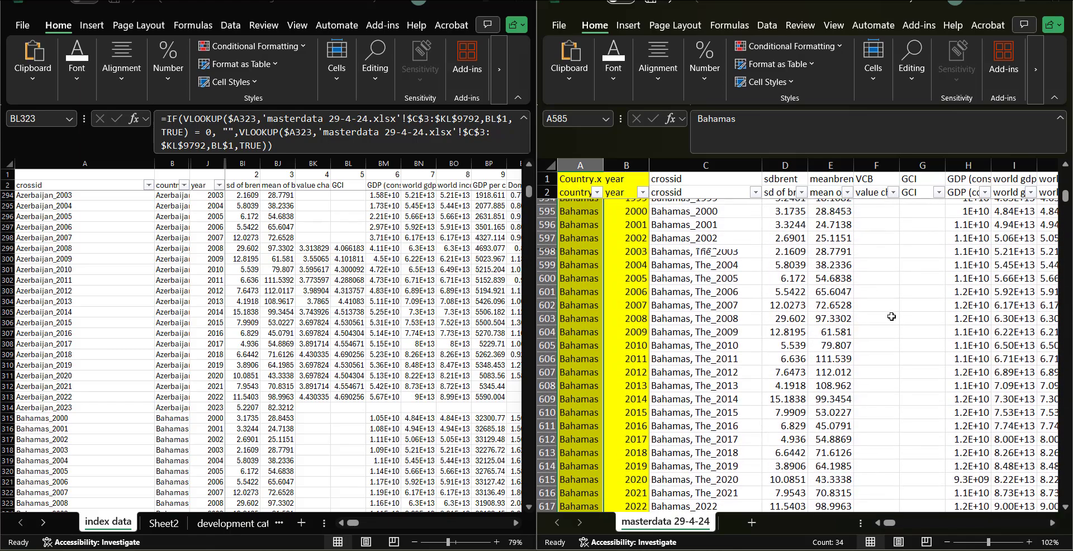
{"action": "scroll", "coordinate": [891, 313], "scroll_direction": "down", "scroll_amount": 7}
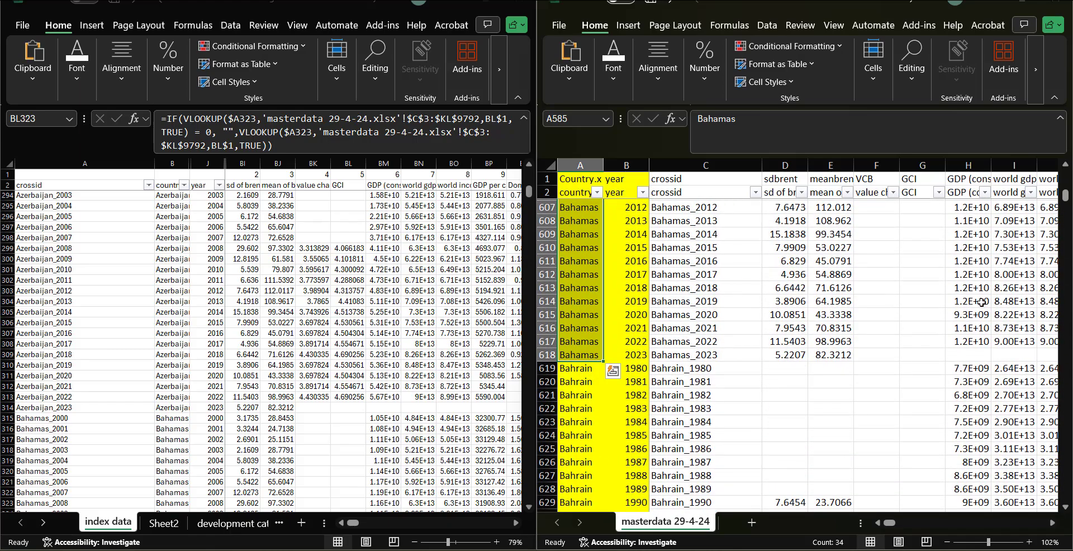
Step: Scroll down the index data sheet to review the looked-up values for countries from Barbados to Czech Rep
{"action": "left_click", "coordinate": [358, 402]}
{"action": "scroll", "coordinate": [357, 401], "scroll_direction": "down", "scroll_amount": 20}
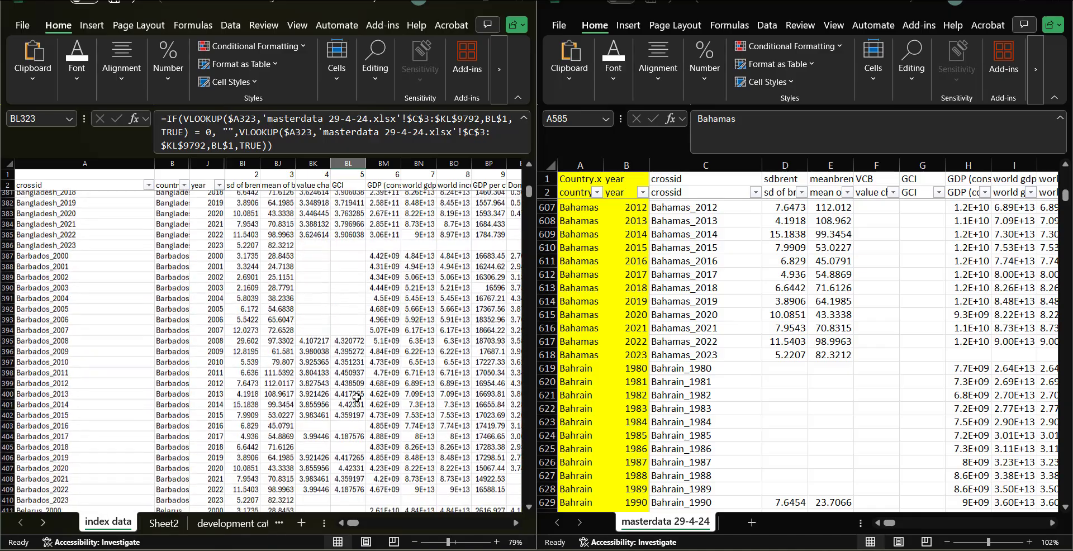
{"action": "scroll", "coordinate": [356, 398], "scroll_direction": "down", "scroll_amount": 18}
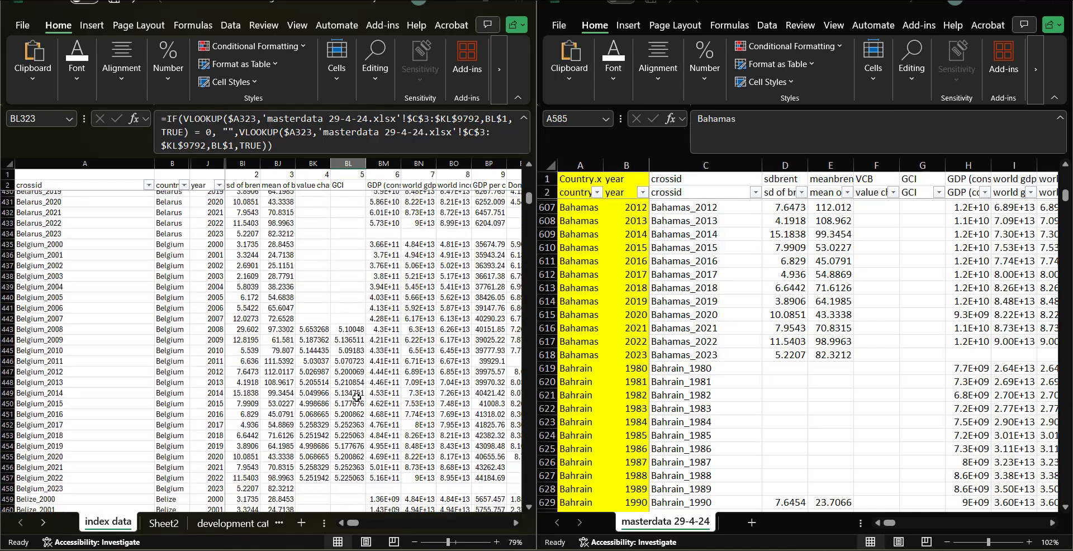
{"action": "scroll", "coordinate": [357, 398], "scroll_direction": "down", "scroll_amount": 10}
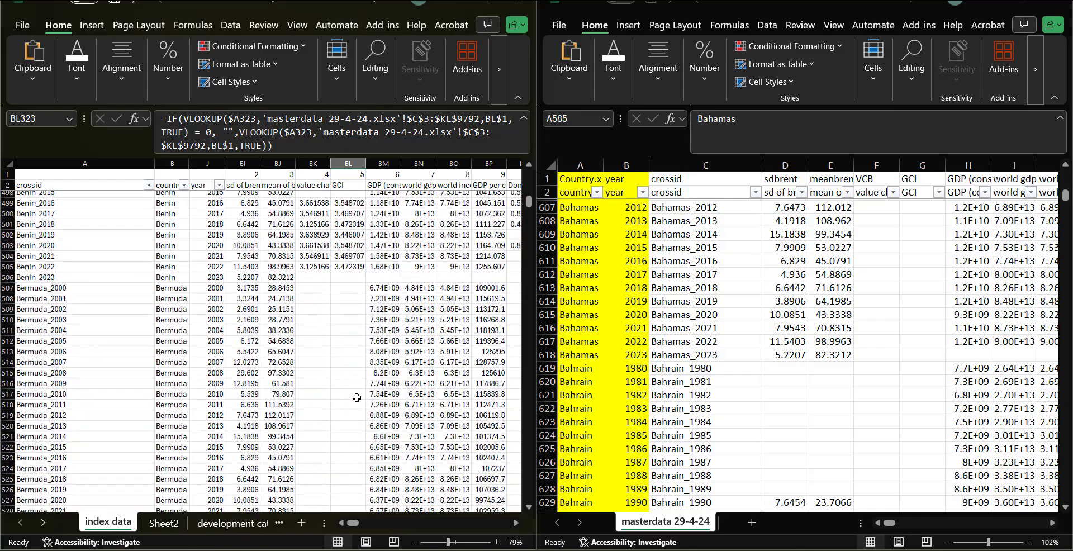
{"action": "scroll", "coordinate": [357, 398], "scroll_direction": "down", "scroll_amount": 3}
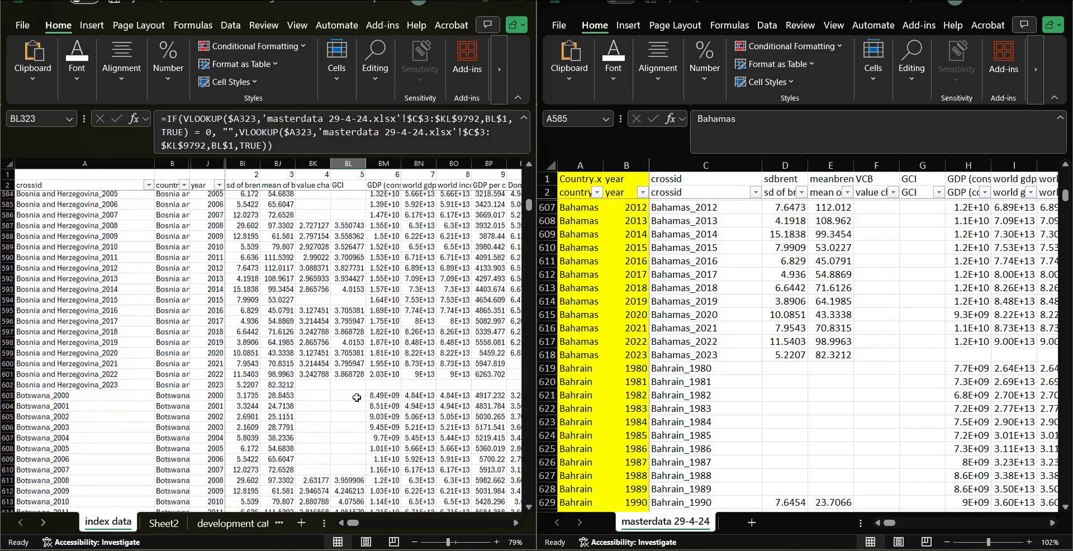
{"action": "scroll", "coordinate": [356, 398], "scroll_direction": "down", "scroll_amount": 8}
{"action": "scroll", "coordinate": [368, 424], "scroll_direction": "right", "scroll_amount": 1}
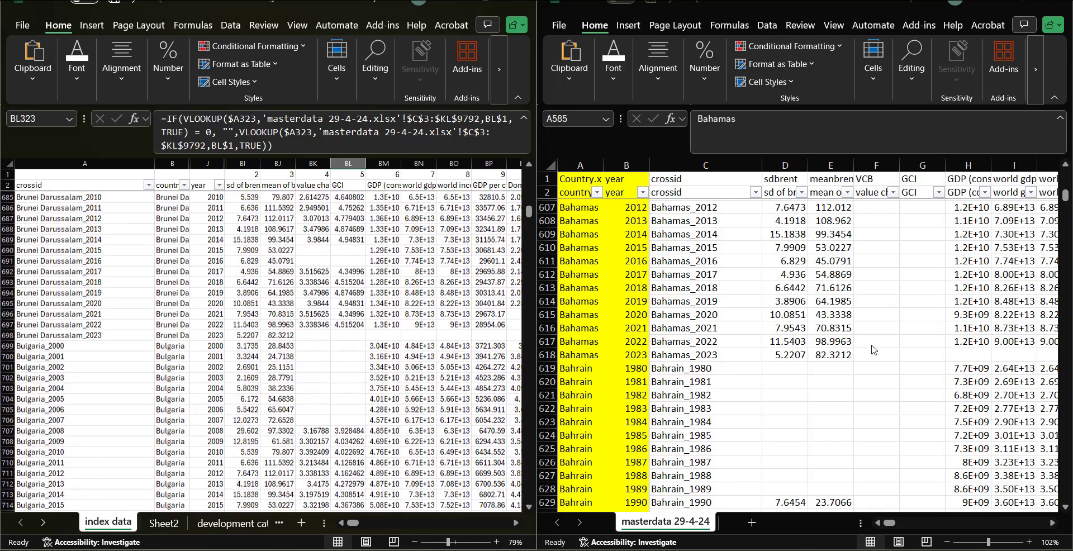
{"action": "scroll", "coordinate": [765, 414], "scroll_direction": "down", "scroll_amount": 18}
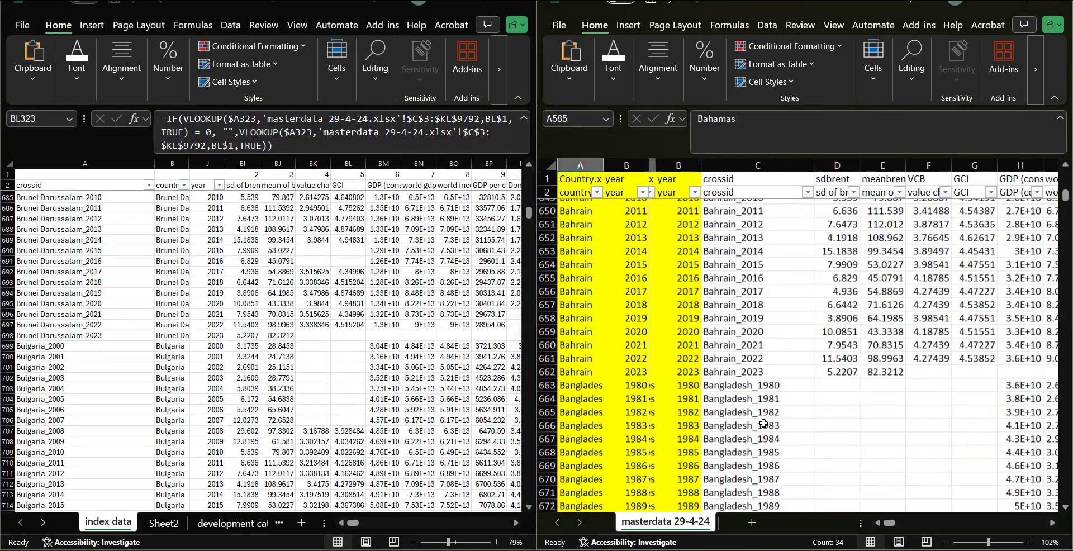
{"action": "scroll", "coordinate": [396, 436], "scroll_direction": "down", "scroll_amount": 13}
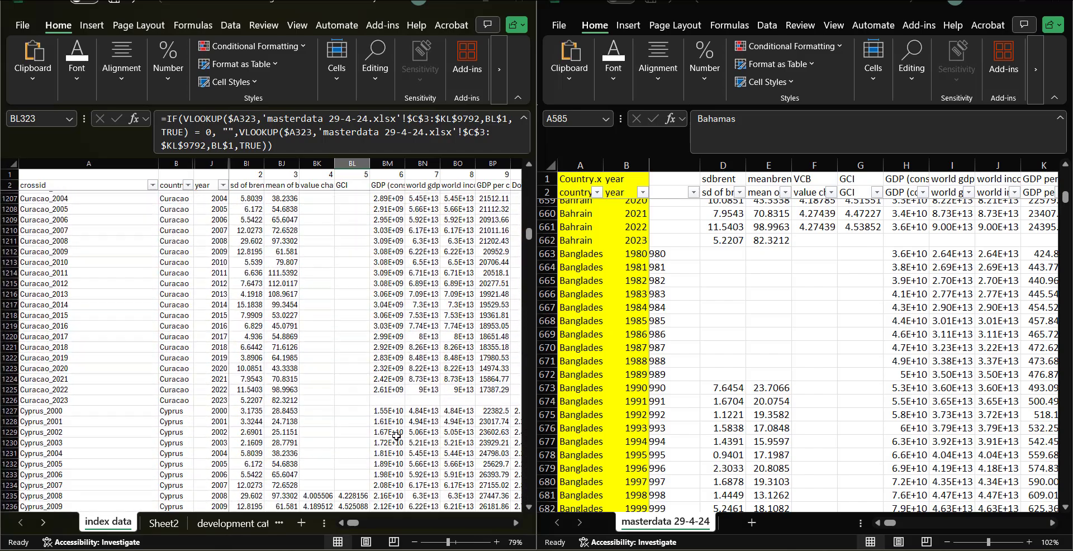
{"action": "scroll", "coordinate": [396, 436], "scroll_direction": "down", "scroll_amount": 3}
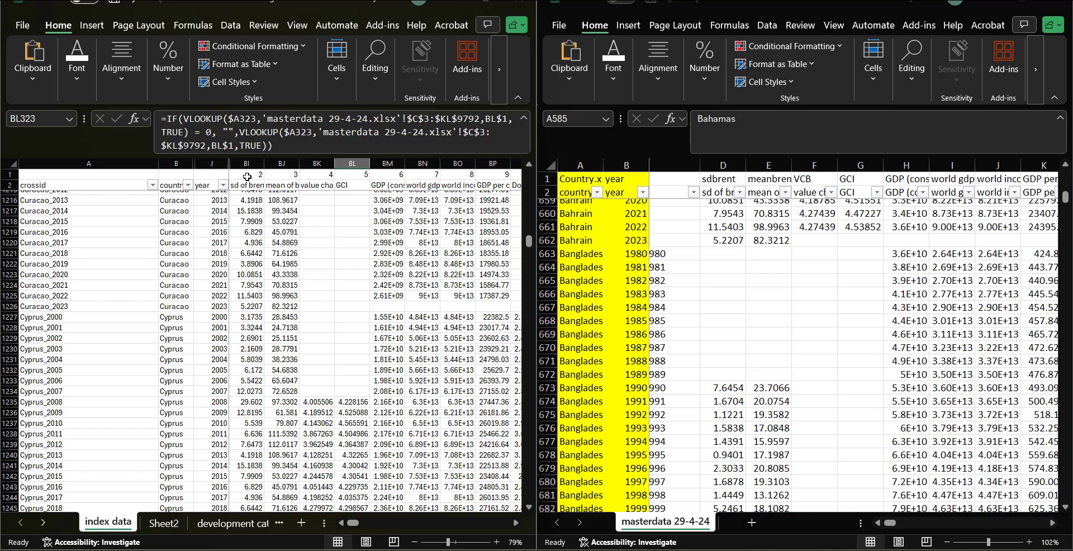
{"action": "scroll", "coordinate": [409, 413], "scroll_direction": "down", "scroll_amount": 13}
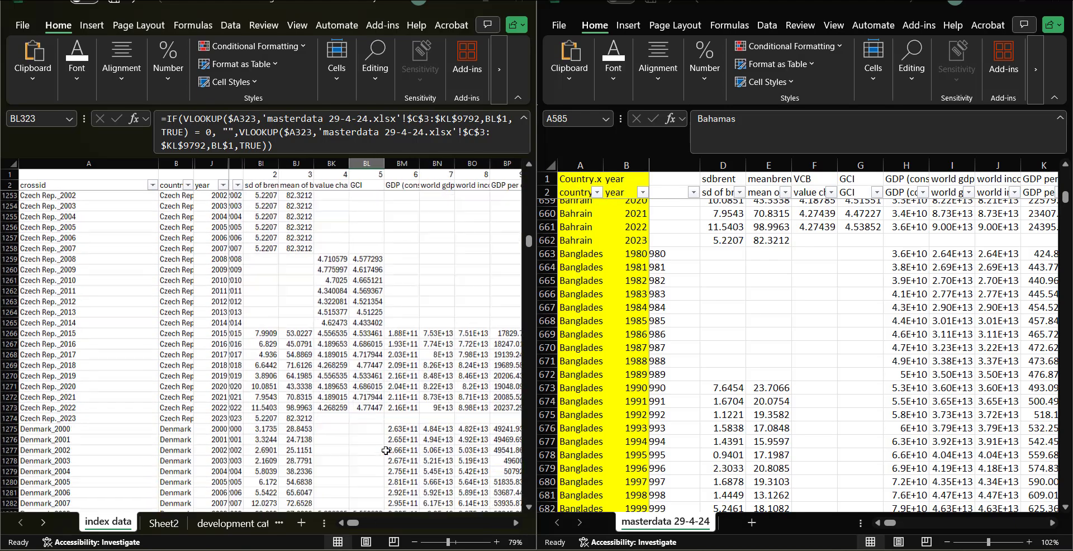
{"action": "scroll", "coordinate": [386, 451], "scroll_direction": "up", "scroll_amount": 4}
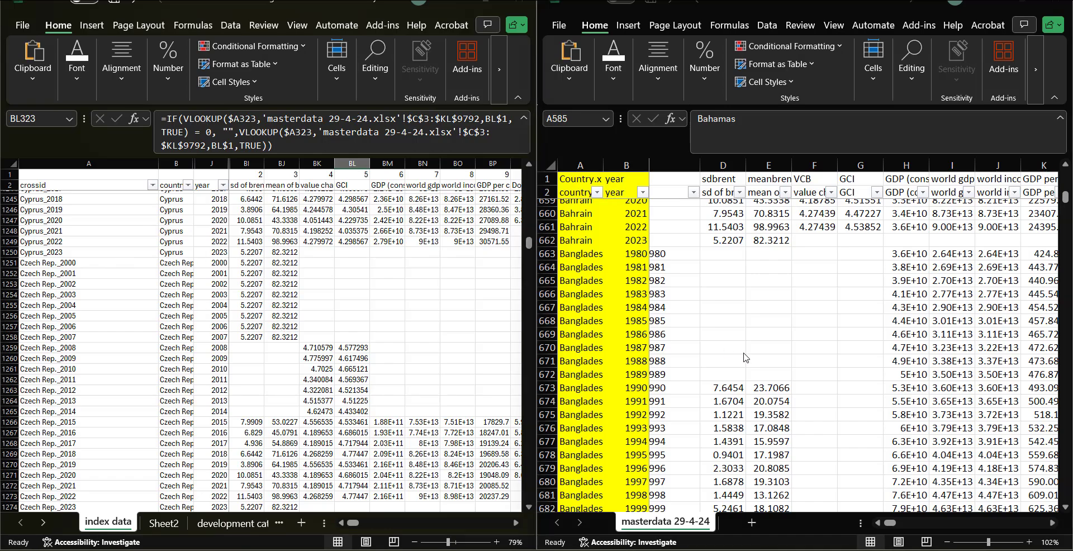
{"action": "scroll", "coordinate": [744, 357], "scroll_direction": "down", "scroll_amount": 20}
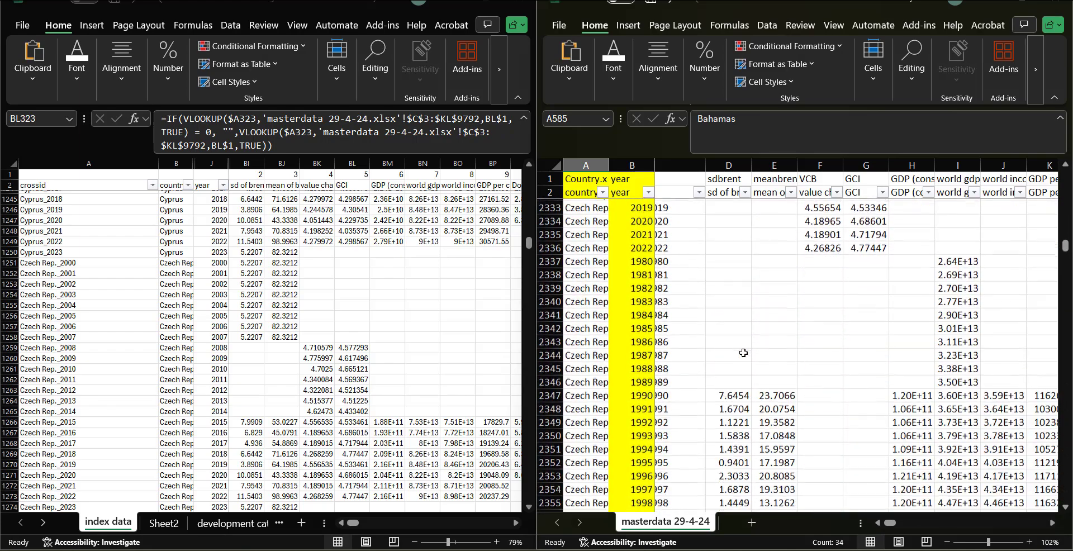
Step: Inspect the Czech Rep. rows and their crossid entries in masterdata against the matching index data rows
{"action": "scroll", "coordinate": [645, 346], "scroll_direction": "down", "scroll_amount": 2}
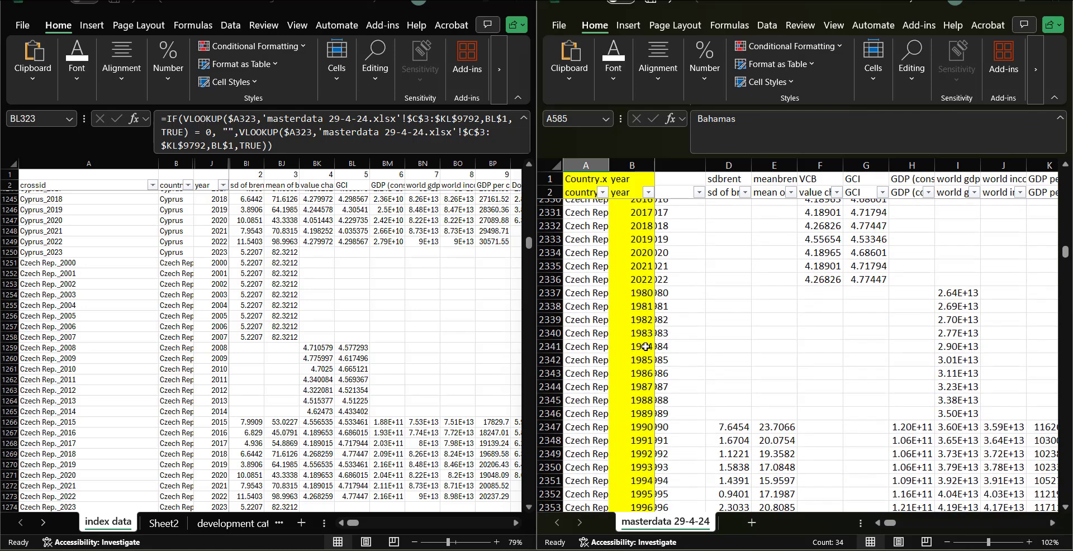
{"action": "left_click", "coordinate": [584, 292]}
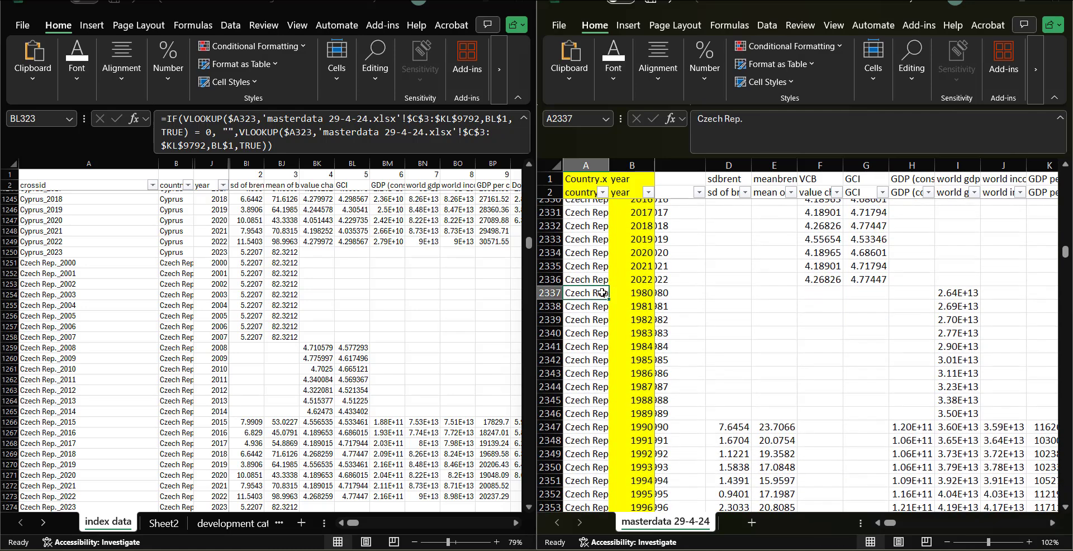
{"action": "left_click", "coordinate": [727, 305]}
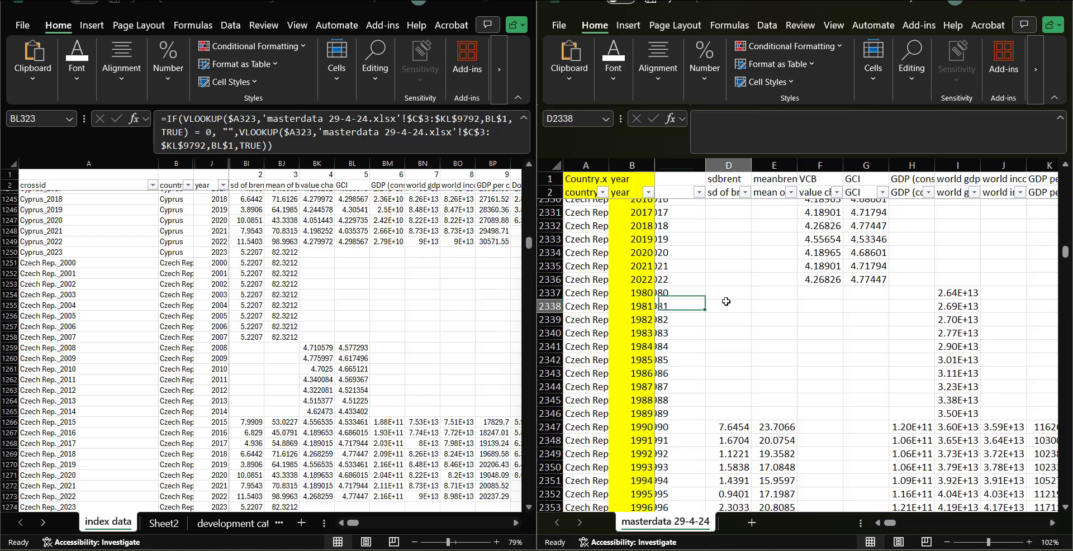
{"action": "scroll", "coordinate": [729, 393], "scroll_direction": "down", "scroll_amount": 3}
{"action": "left_click", "coordinate": [734, 334]}
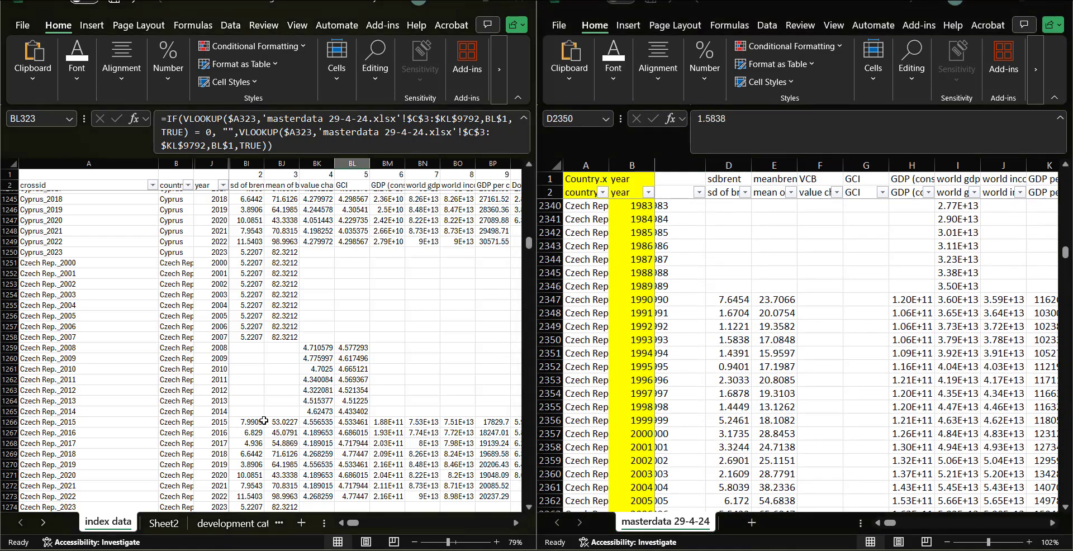
{"action": "scroll", "coordinate": [652, 301], "scroll_direction": "up", "scroll_amount": 1}
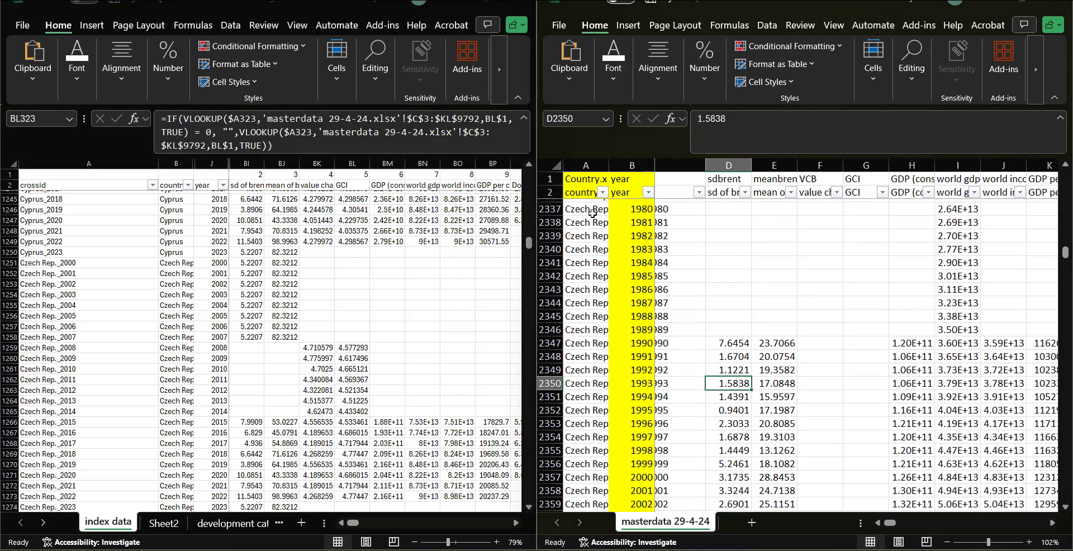
{"action": "scroll", "coordinate": [617, 251], "scroll_direction": "up", "scroll_amount": 2}
{"action": "left_click_drag", "start_coordinate": [590, 265], "coordinate": [749, 267]}
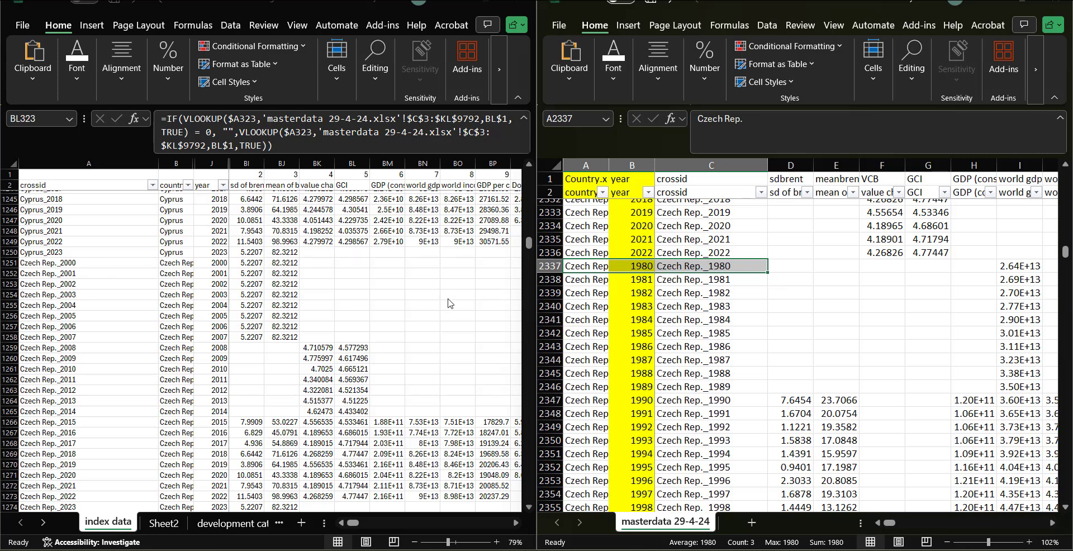
{"action": "left_click", "coordinate": [171, 264]}
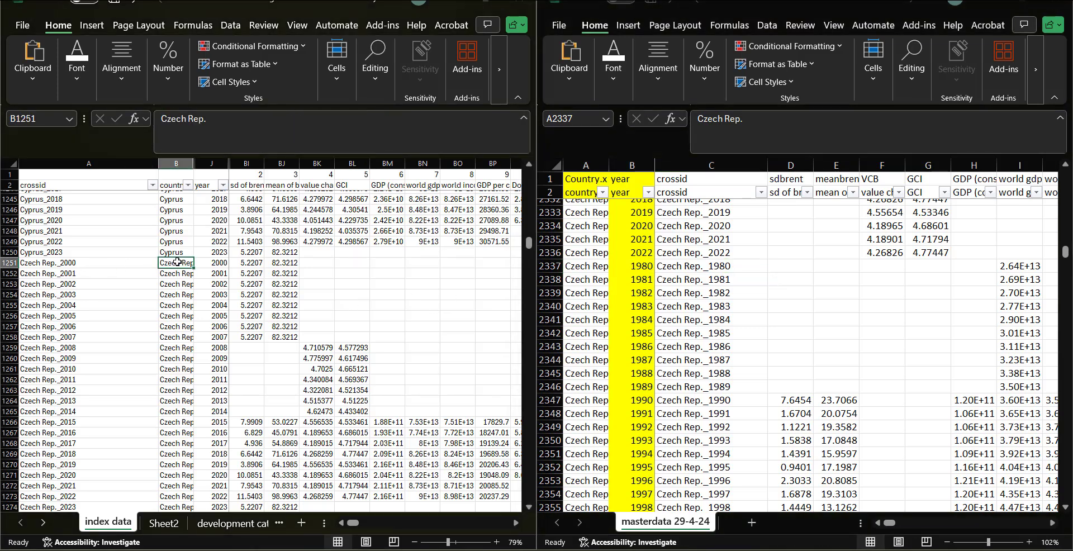
Step: Copy the country name Czech Rep. from index data over all Czech Rep. country entries in masterdata, then save the masterdata workbook
{"action": "left_click", "coordinate": [646, 278]}
{"action": "scroll", "coordinate": [682, 419], "scroll_direction": "down", "scroll_amount": 6}
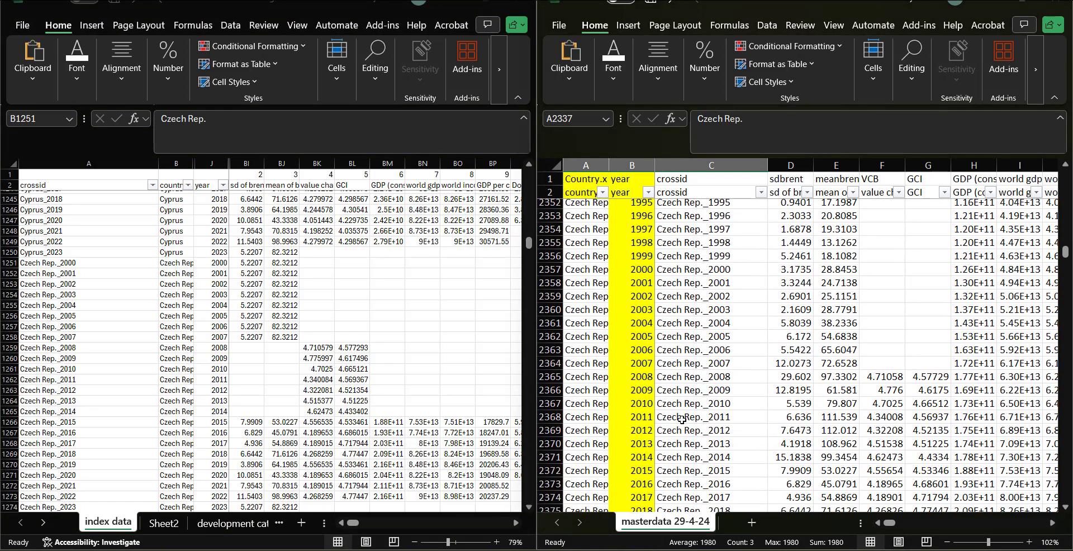
{"action": "scroll", "coordinate": [682, 419], "scroll_direction": "up", "scroll_amount": 6}
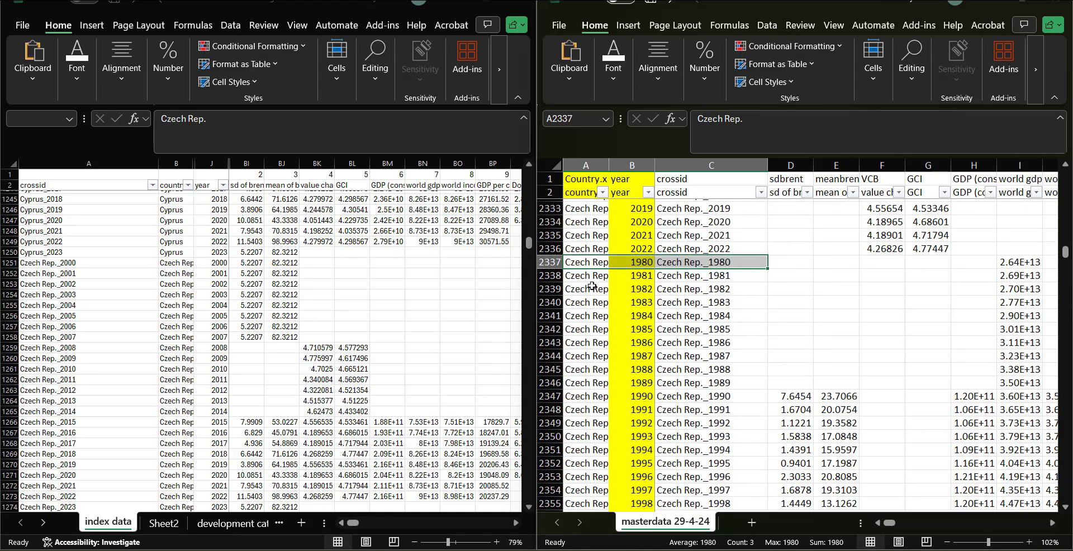
{"action": "left_click", "coordinate": [587, 263]}
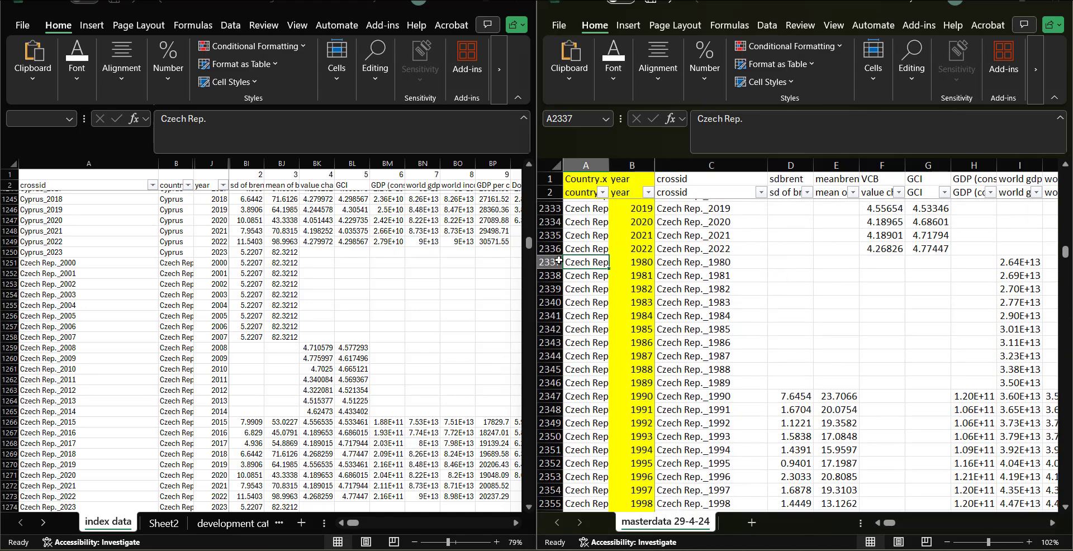
{"action": "left_click", "coordinate": [182, 264]}
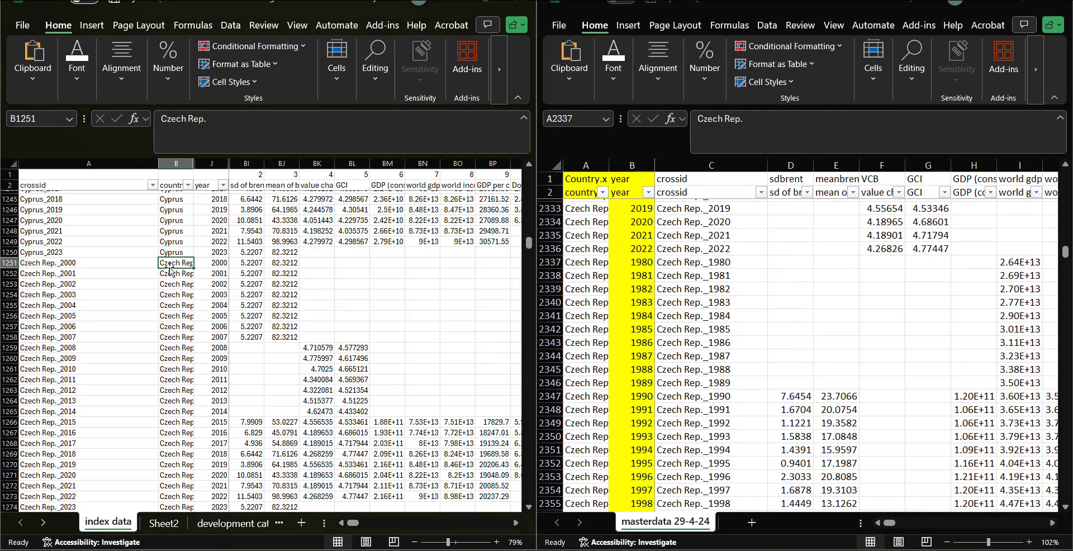
{"action": "key", "text": "ctrl+c"}
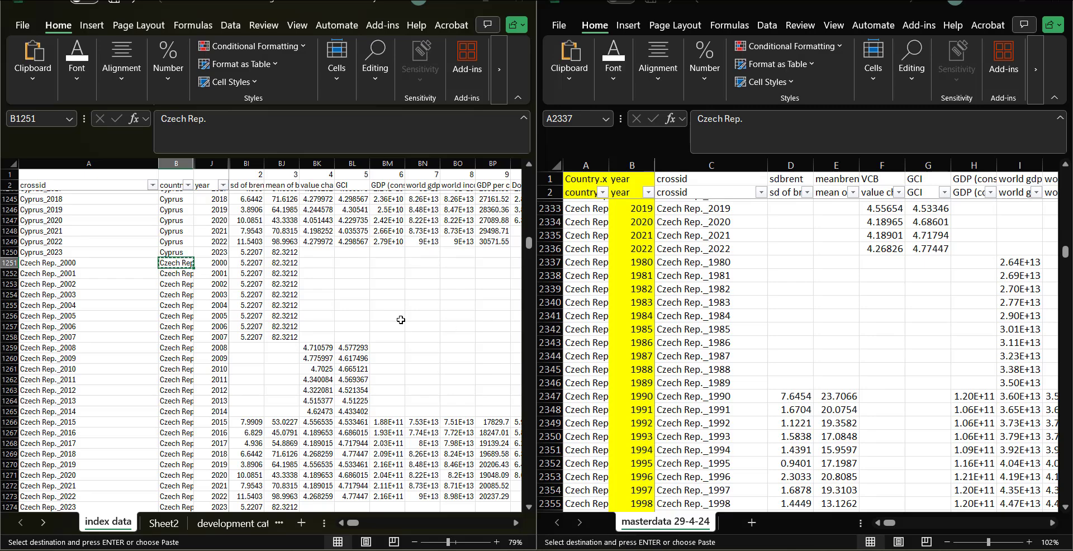
{"action": "left_click", "coordinate": [635, 267]}
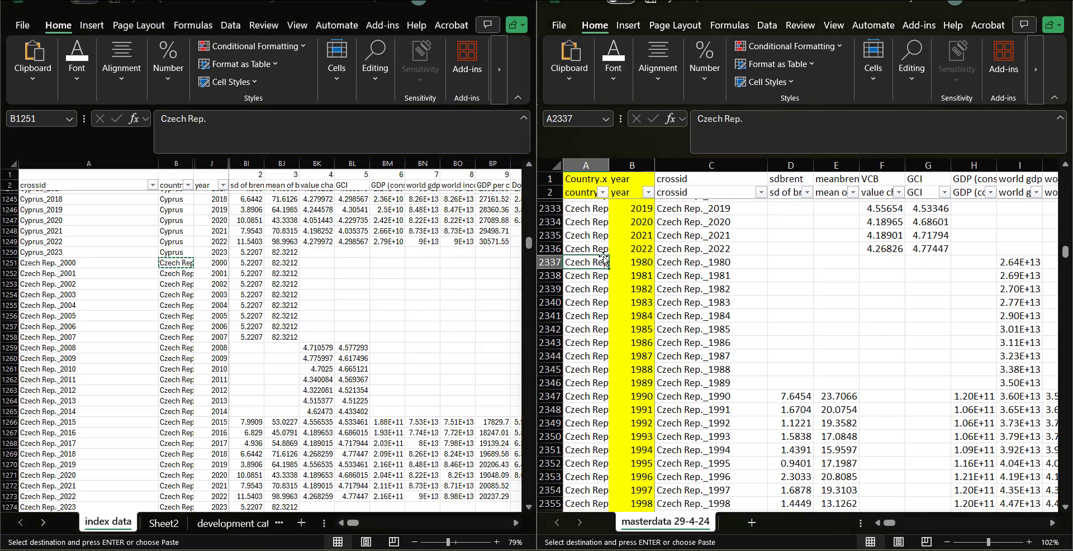
{"action": "scroll", "coordinate": [604, 258], "scroll_direction": "up", "scroll_amount": 5}
{"action": "left_click_drag", "start_coordinate": [581, 239], "coordinate": [596, 406]}
{"action": "key", "text": "Return"}
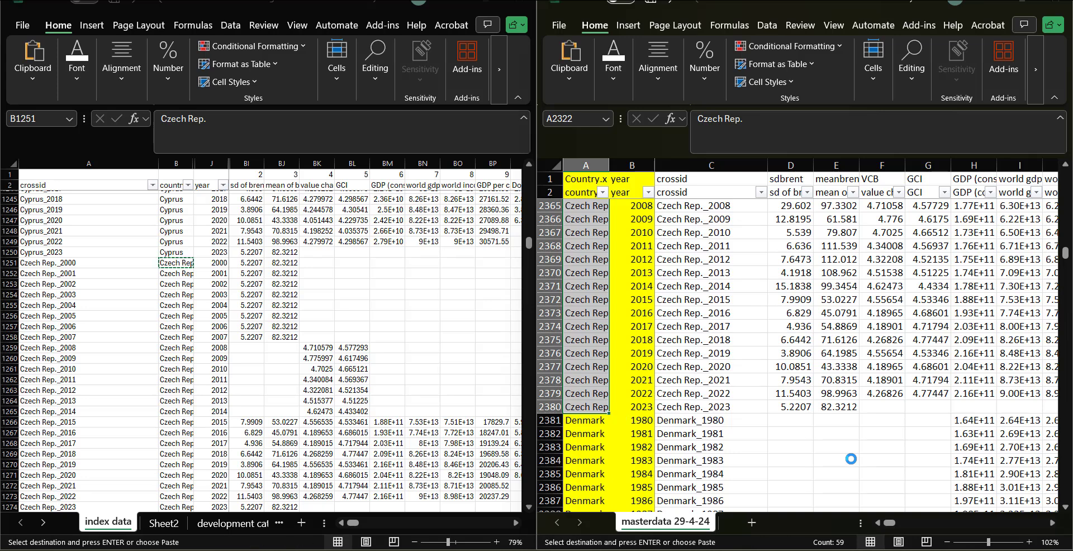
{"action": "left_click", "coordinate": [801, 462]}
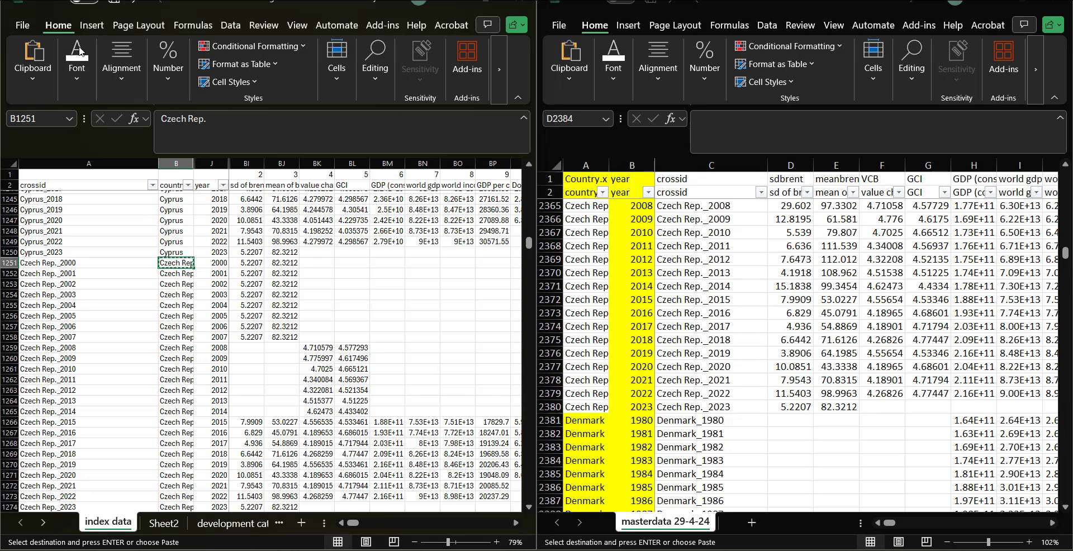
{"action": "key", "text": "ctrl+s"}
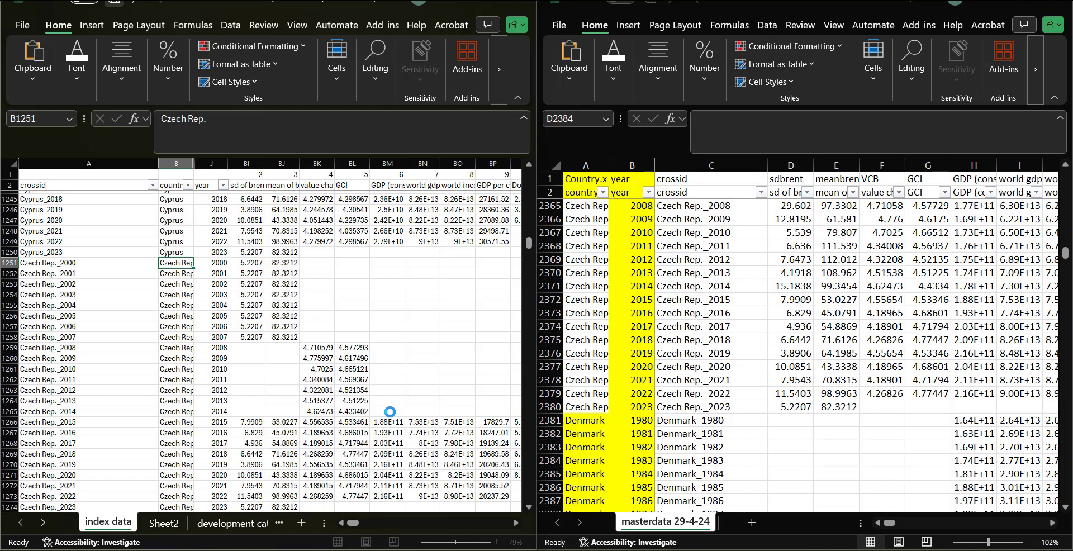
Step: Scroll down the index data sheet to review the looked-up values for countries from Denmark to Iraq
{"action": "scroll", "coordinate": [390, 412], "scroll_direction": "down", "scroll_amount": 6}
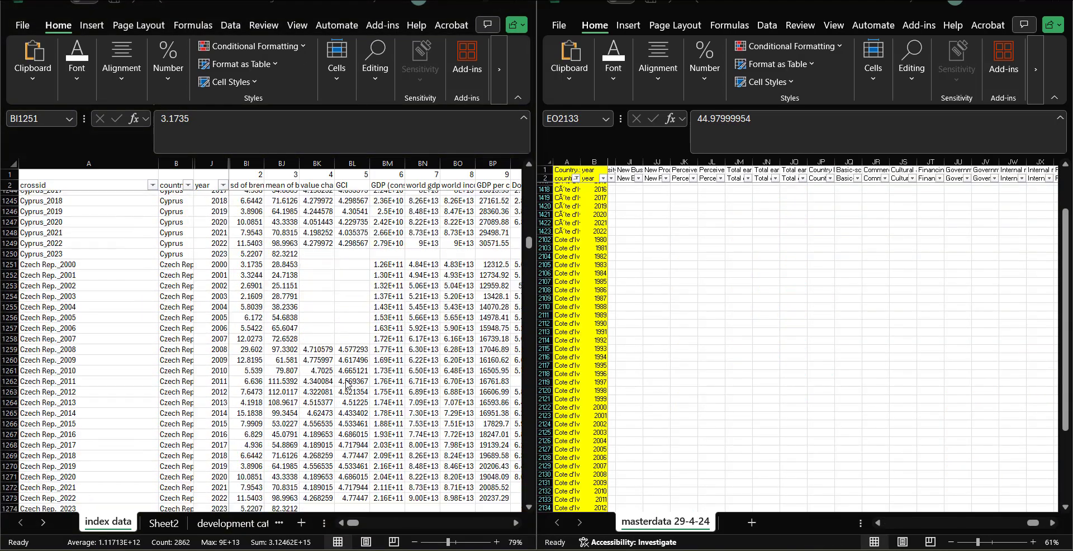
{"action": "scroll", "coordinate": [347, 384], "scroll_direction": "down", "scroll_amount": 20}
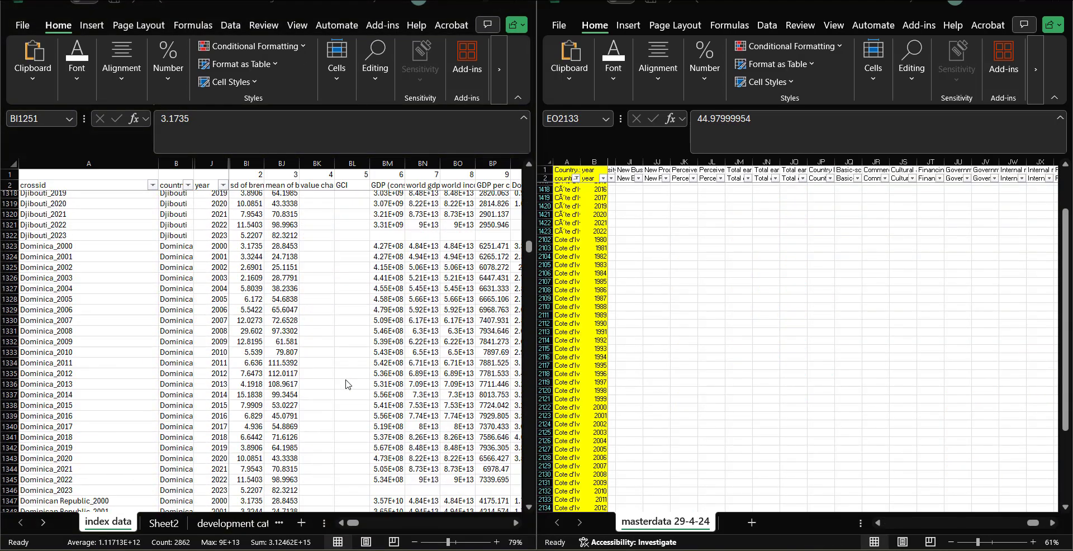
{"action": "scroll", "coordinate": [347, 384], "scroll_direction": "down", "scroll_amount": 20}
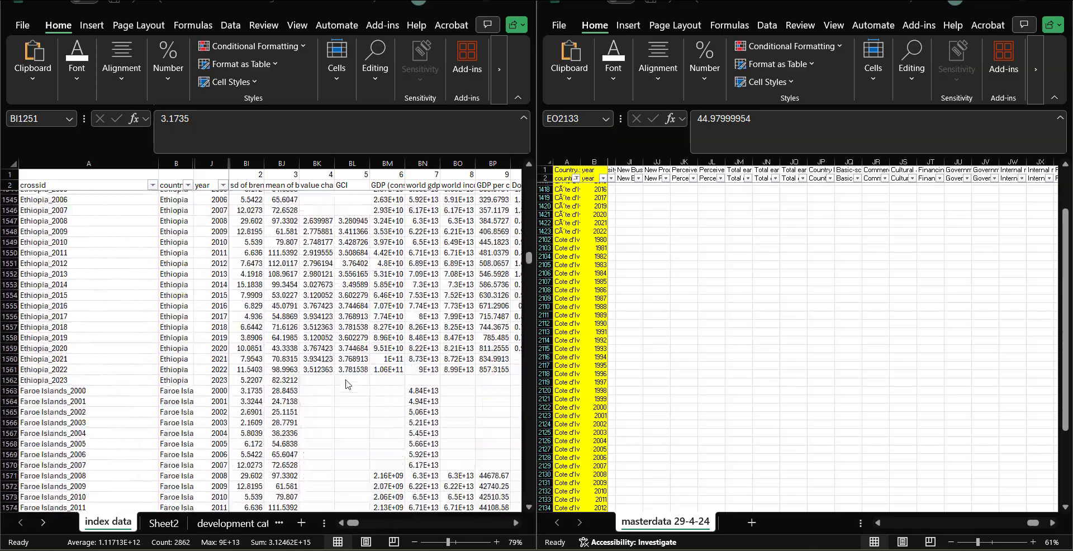
{"action": "scroll", "coordinate": [347, 385], "scroll_direction": "down", "scroll_amount": 20}
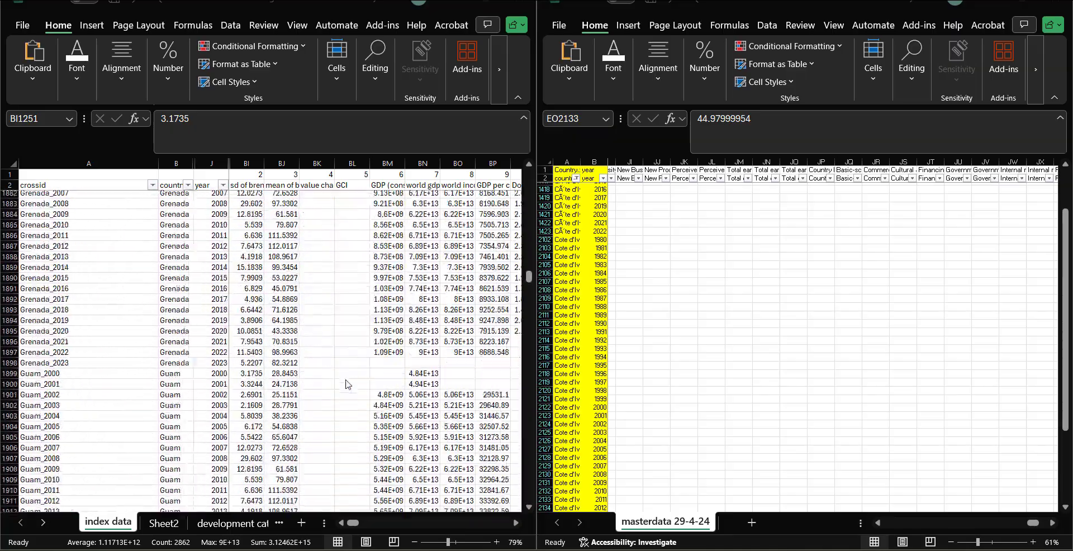
{"action": "scroll", "coordinate": [347, 384], "scroll_direction": "down", "scroll_amount": 20}
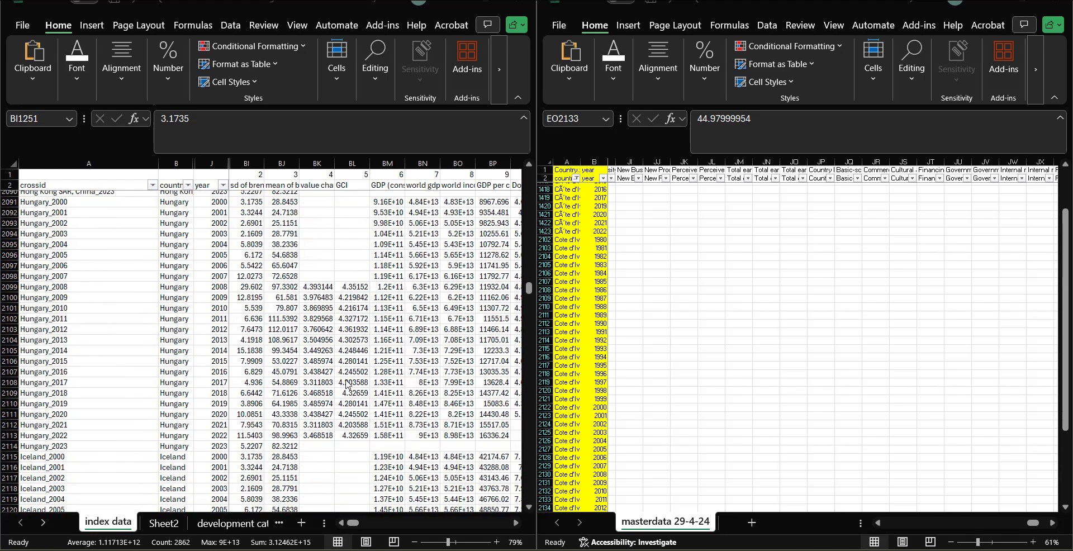
{"action": "scroll", "coordinate": [347, 385], "scroll_direction": "down", "scroll_amount": 7}
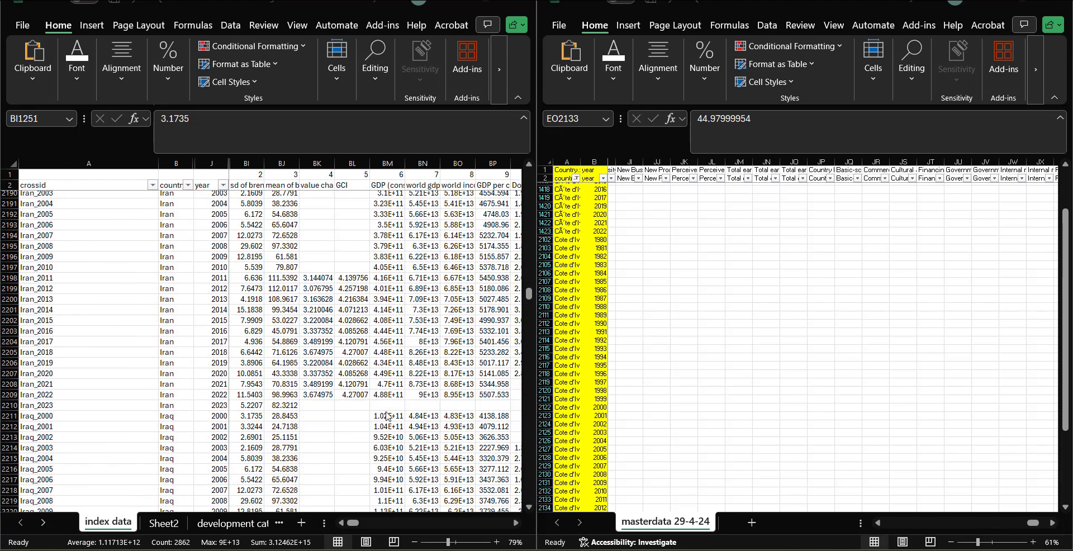